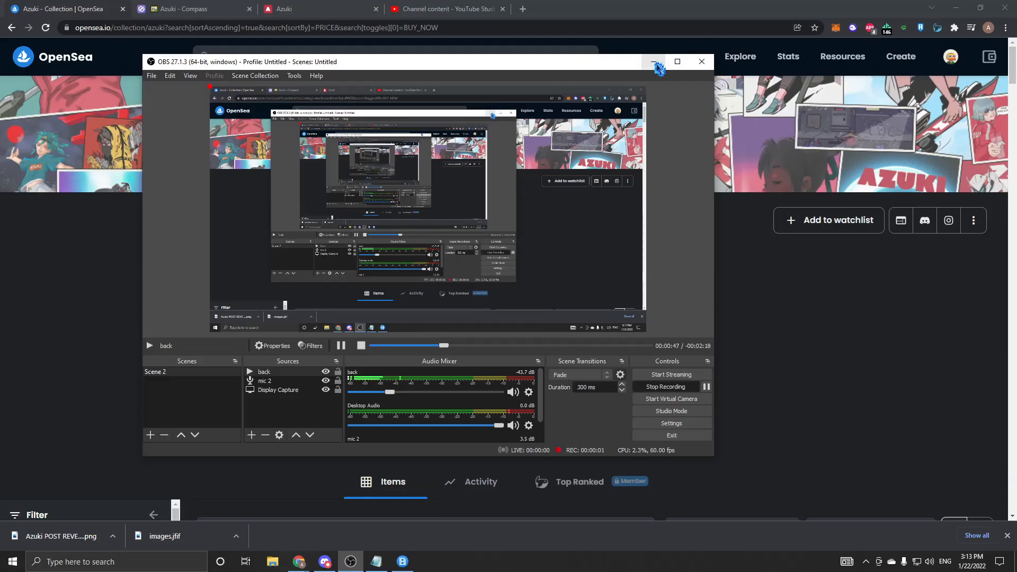
pyautogui.click(659, 61)
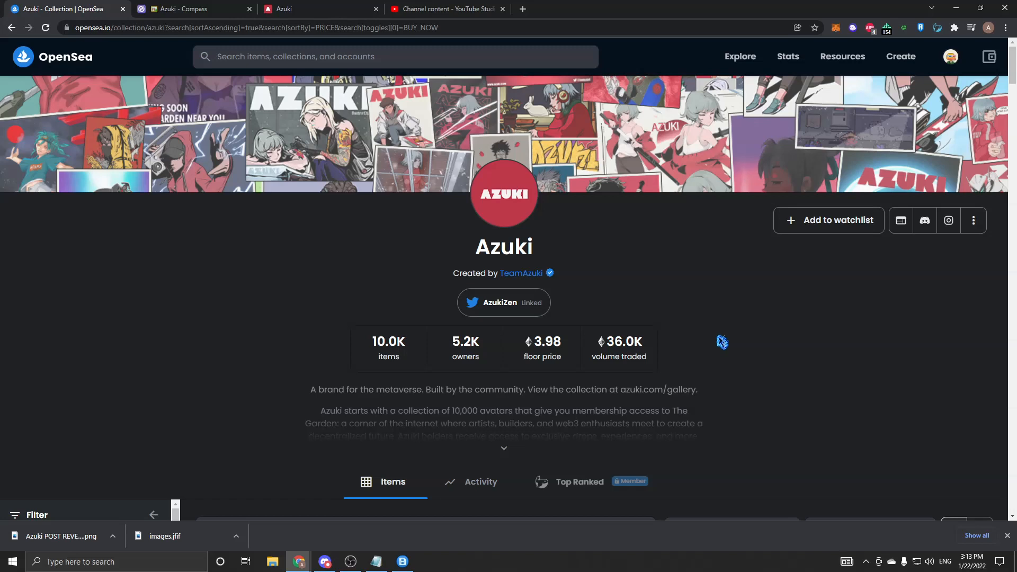
pyautogui.scroll(-2, 725, 384)
pyautogui.scroll(1, 530, 331)
pyautogui.scroll(-1, 529, 322)
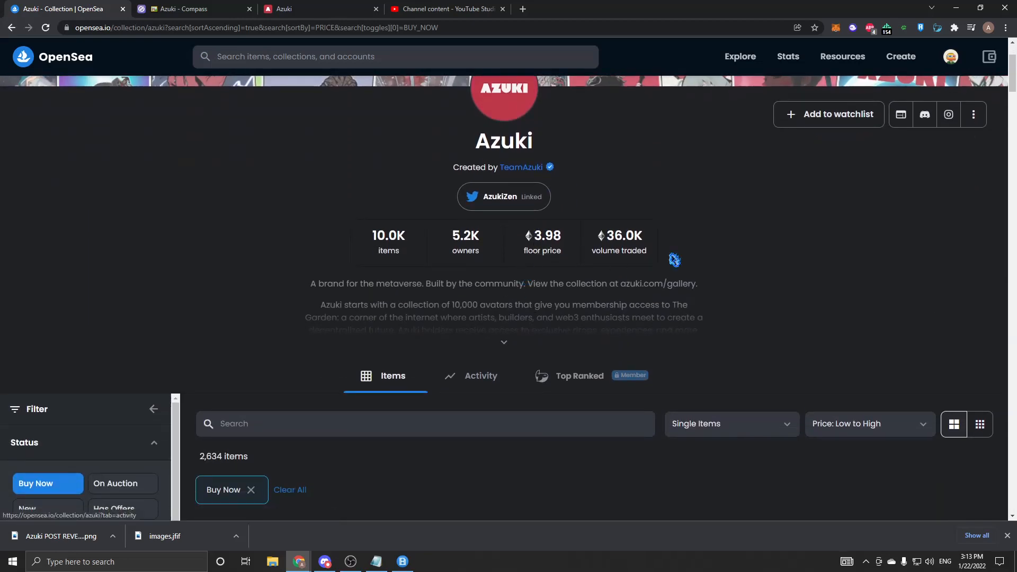
pyautogui.scroll(-2, 687, 301)
pyautogui.scroll(-3, 556, 262)
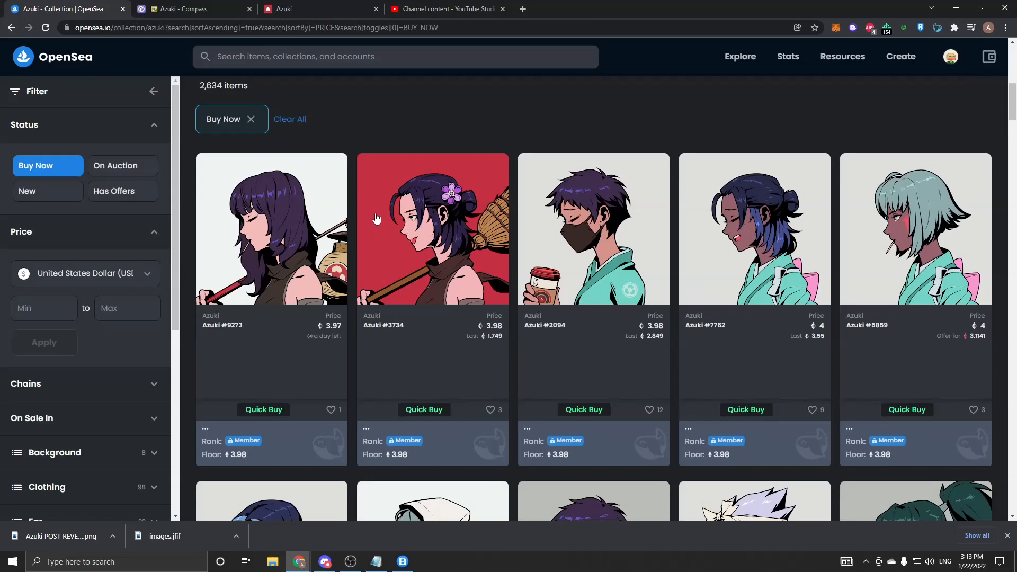
pyautogui.scroll(1, 377, 220)
pyautogui.scroll(-1, 388, 209)
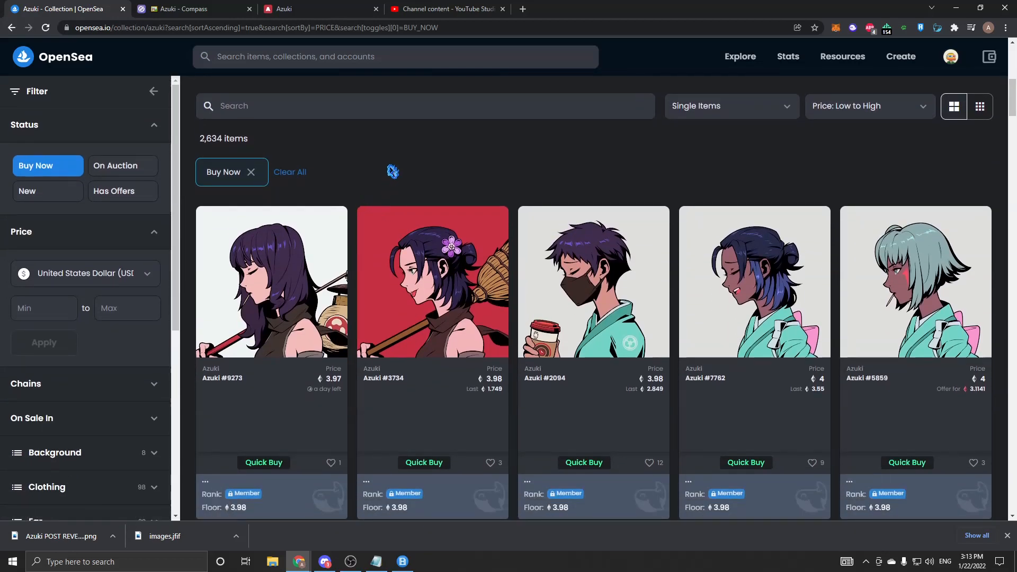
pyautogui.scroll(-2, 382, 176)
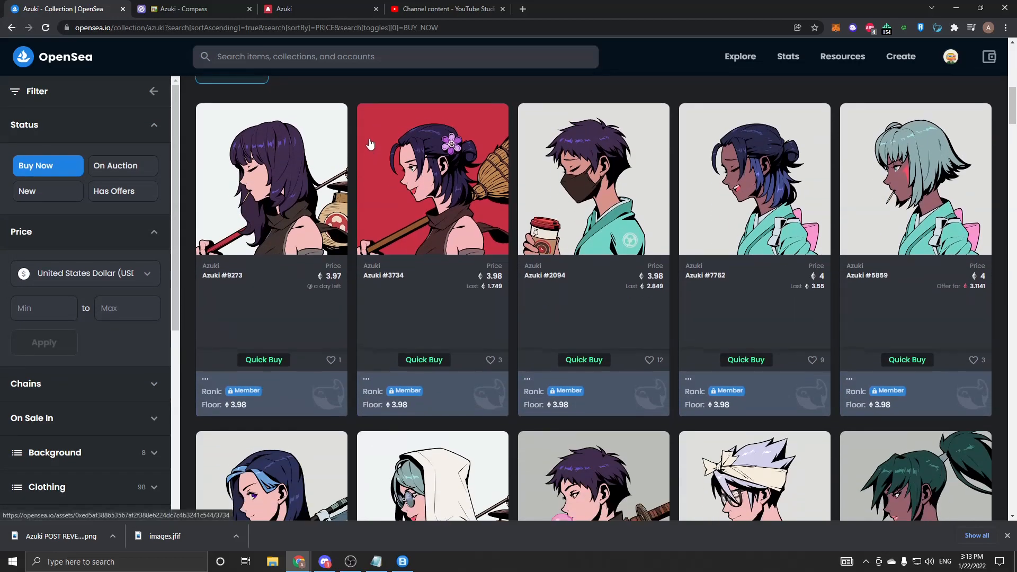
pyautogui.scroll(2, 380, 143)
pyautogui.scroll(-2, 379, 142)
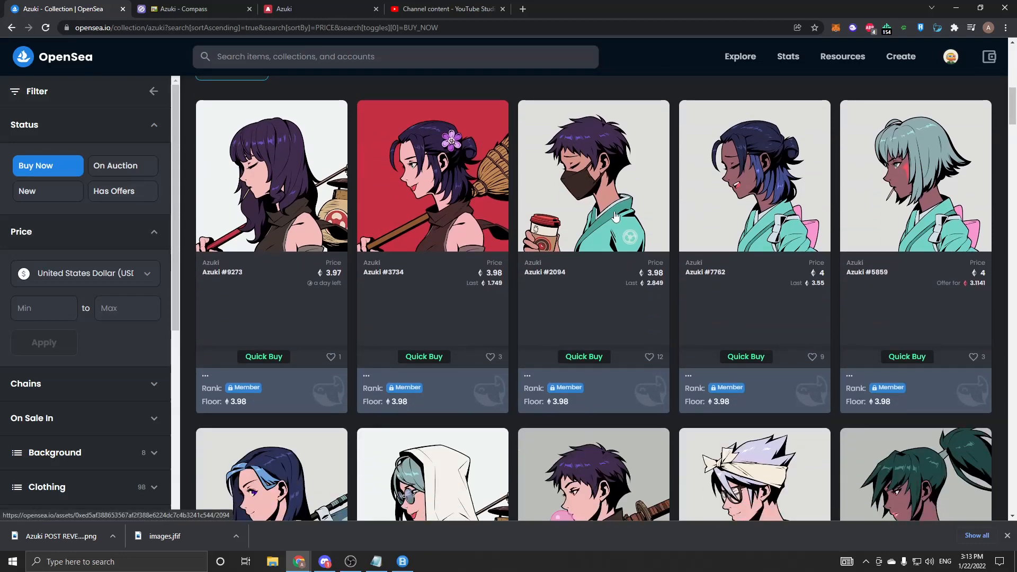
pyautogui.scroll(-4, 467, 199)
pyautogui.scroll(-4, 474, 190)
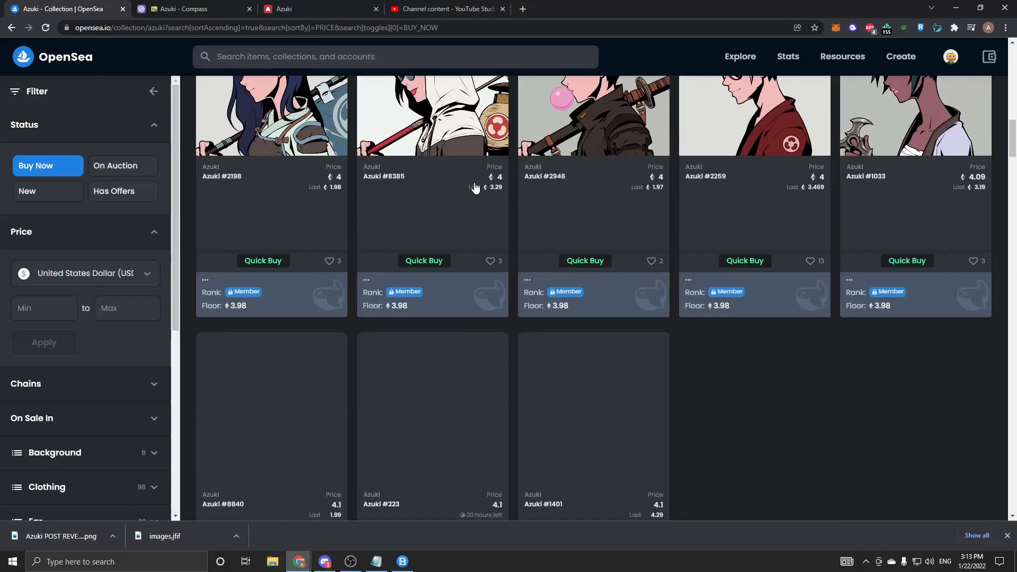
pyautogui.scroll(-2, 485, 183)
pyautogui.scroll(-4, 496, 173)
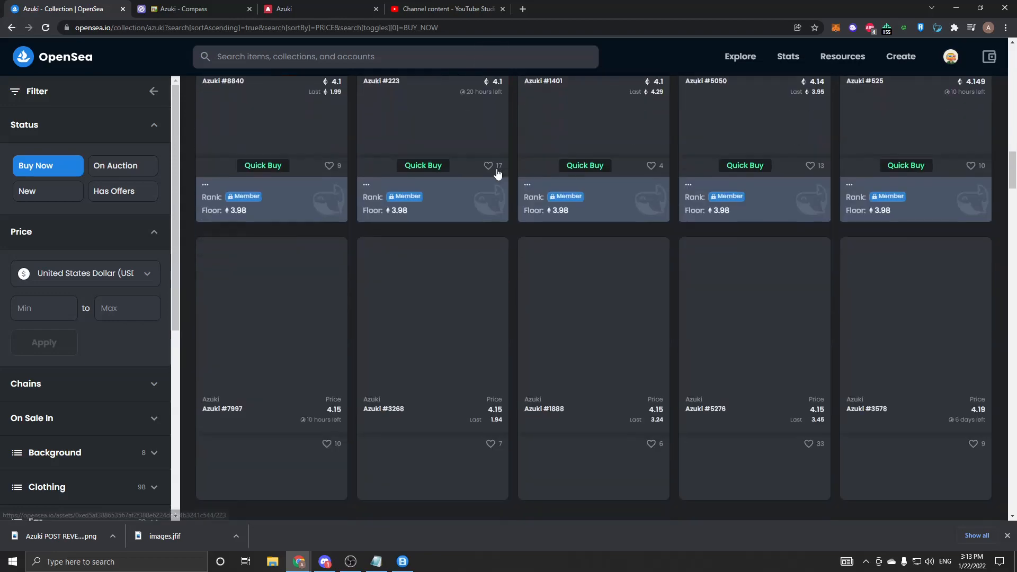
pyautogui.scroll(1, 496, 173)
pyautogui.scroll(5, 496, 173)
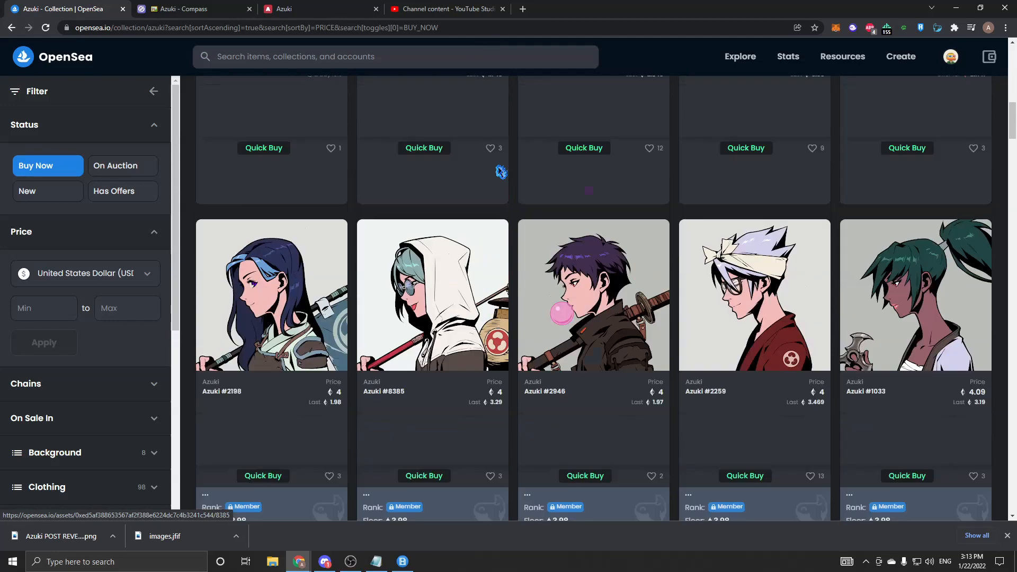
pyautogui.scroll(5, 497, 173)
pyautogui.scroll(3, 496, 173)
pyautogui.scroll(2, 496, 174)
pyautogui.scroll(-4, 496, 174)
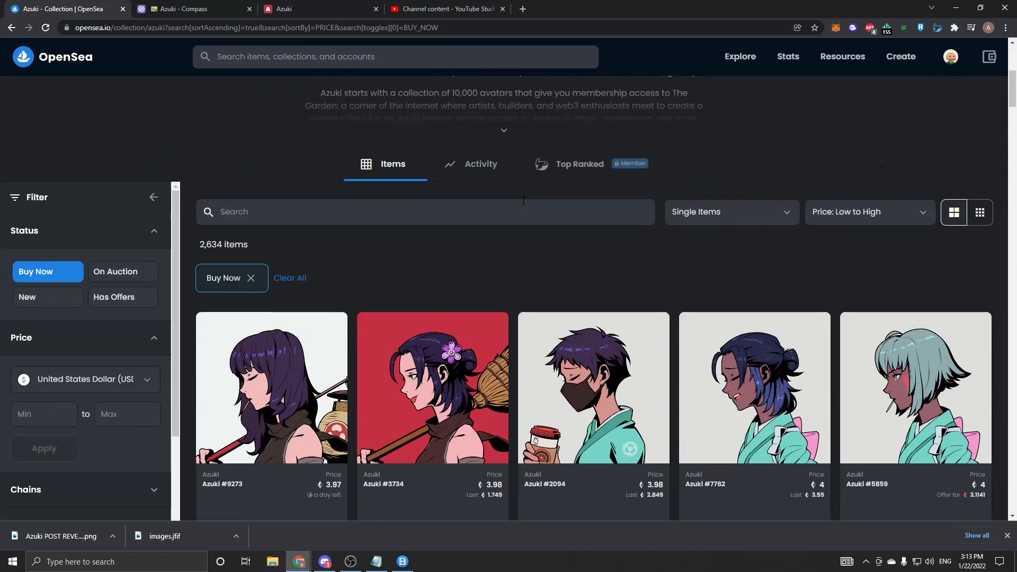
pyautogui.scroll(-2, 508, 177)
pyautogui.scroll(1, 530, 183)
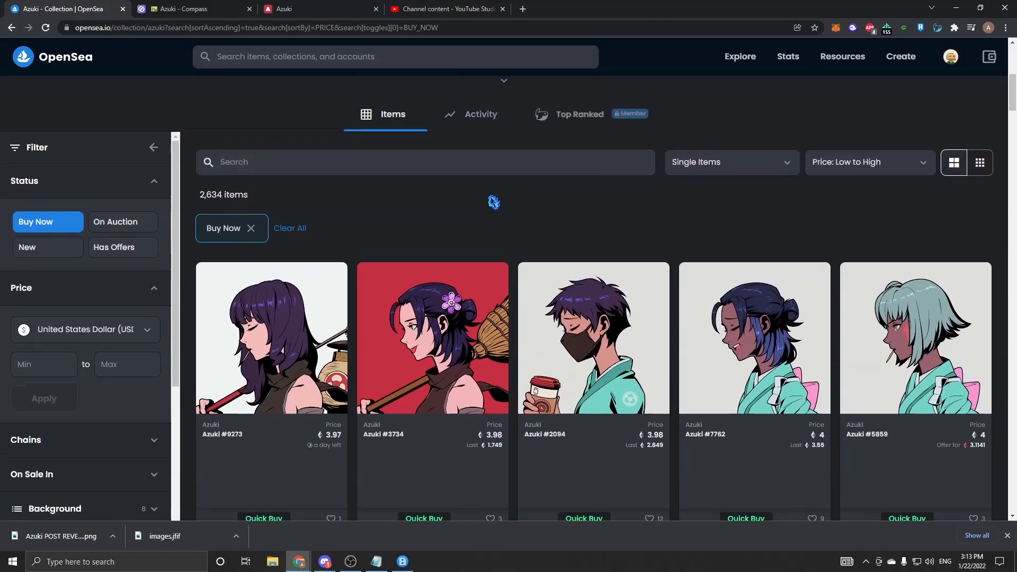
pyautogui.scroll(1, 489, 202)
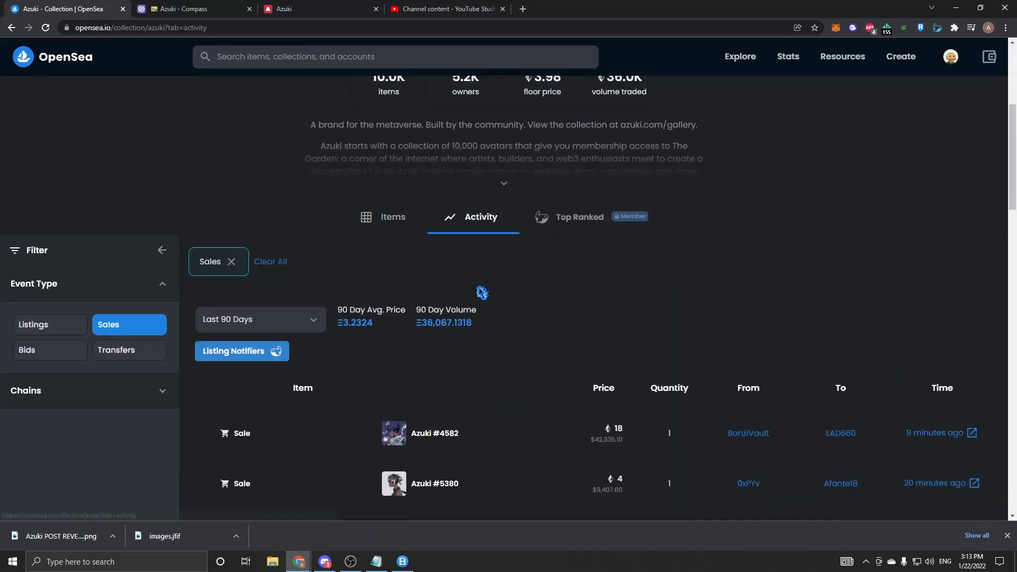
pyautogui.scroll(-1, 471, 227)
pyautogui.scroll(-1, 646, 236)
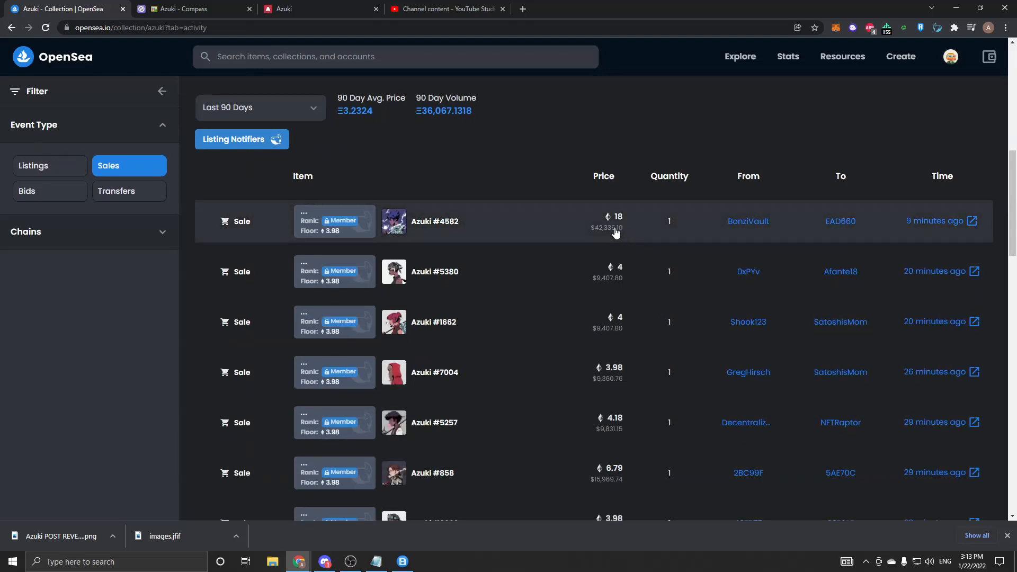
pyautogui.scroll(-1, 661, 118)
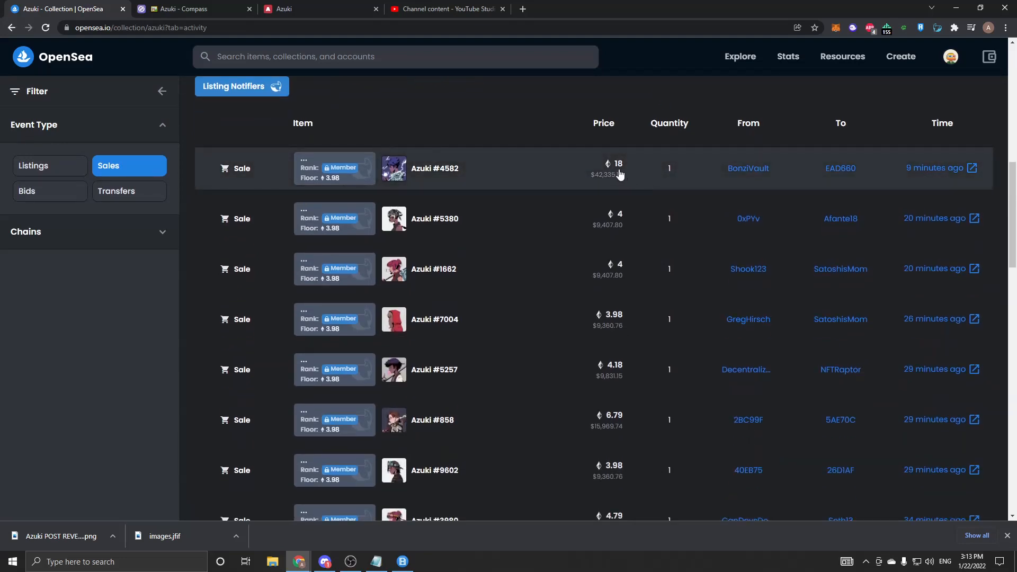
pyautogui.scroll(-1, 557, 261)
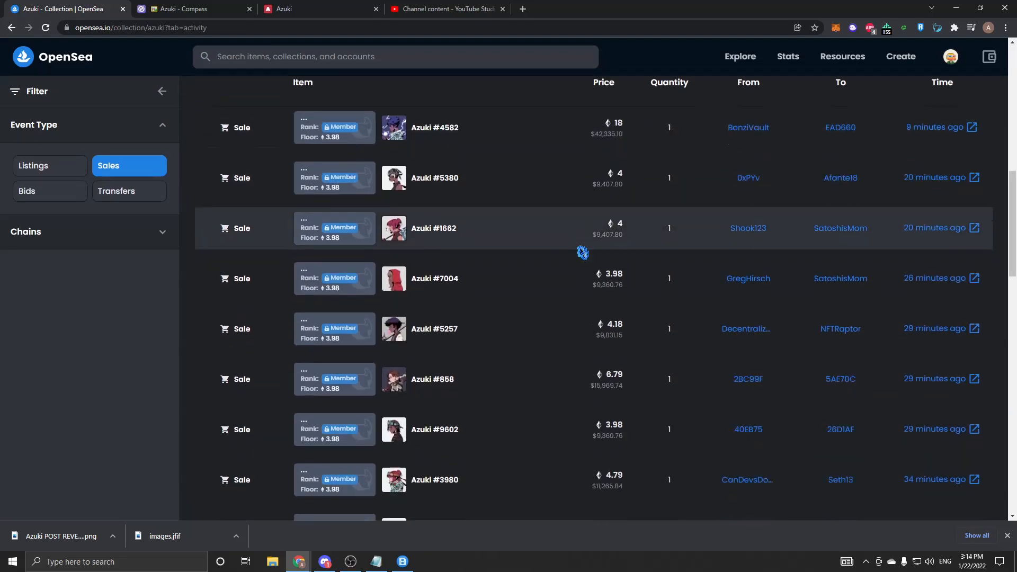
pyautogui.scroll(-2, 536, 288)
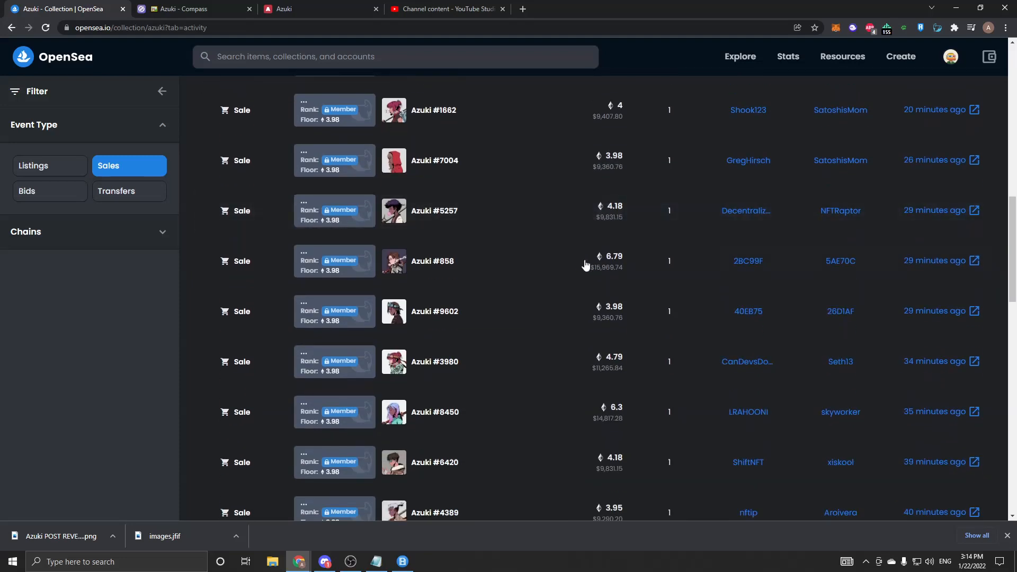
pyautogui.scroll(-1, 598, 321)
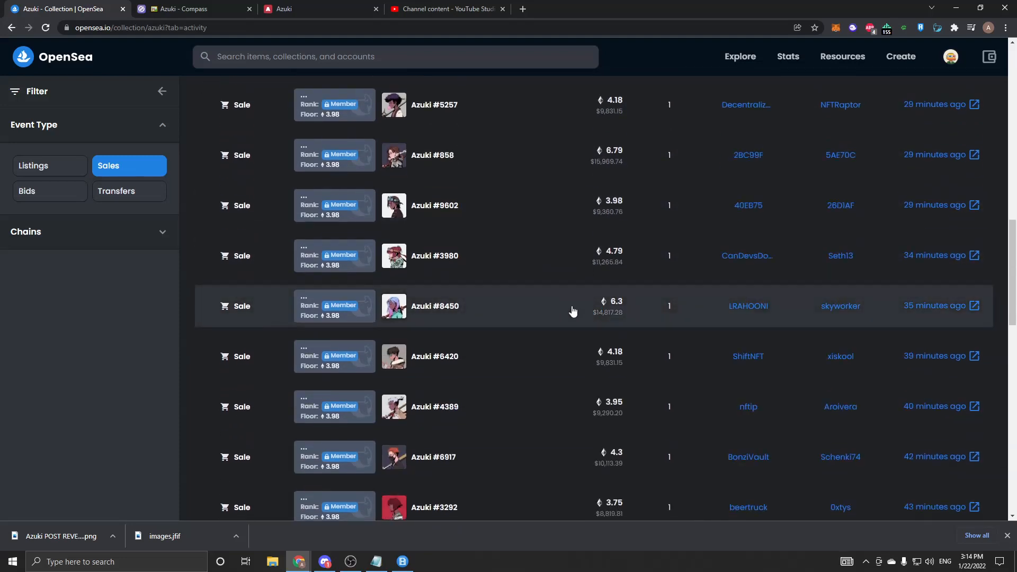
pyautogui.scroll(-2, 560, 322)
pyautogui.scroll(-3, 549, 308)
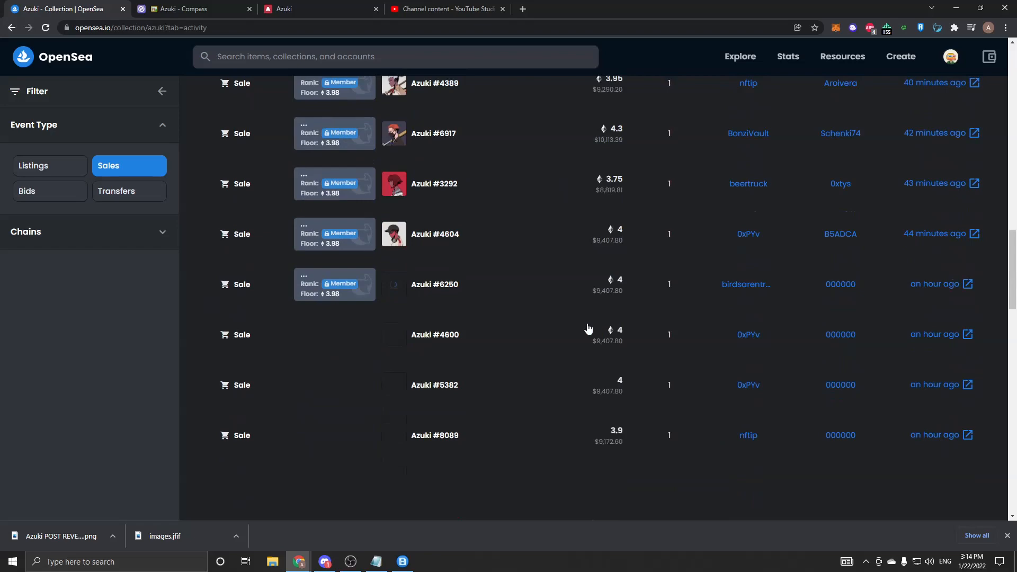
pyautogui.scroll(-1, 591, 448)
pyautogui.scroll(-2, 590, 447)
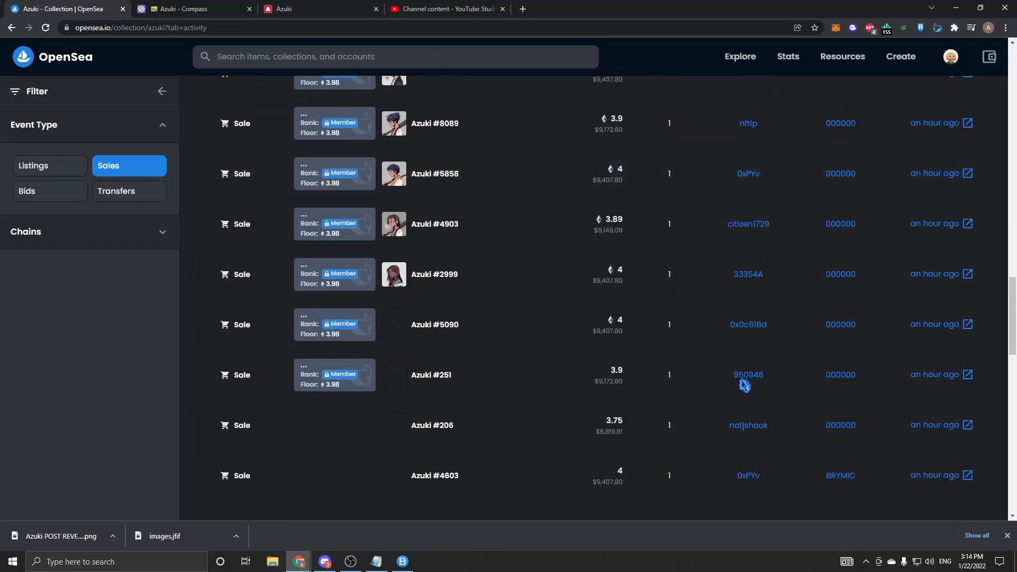
pyautogui.scroll(-3, 506, 351)
pyautogui.scroll(-3, 517, 325)
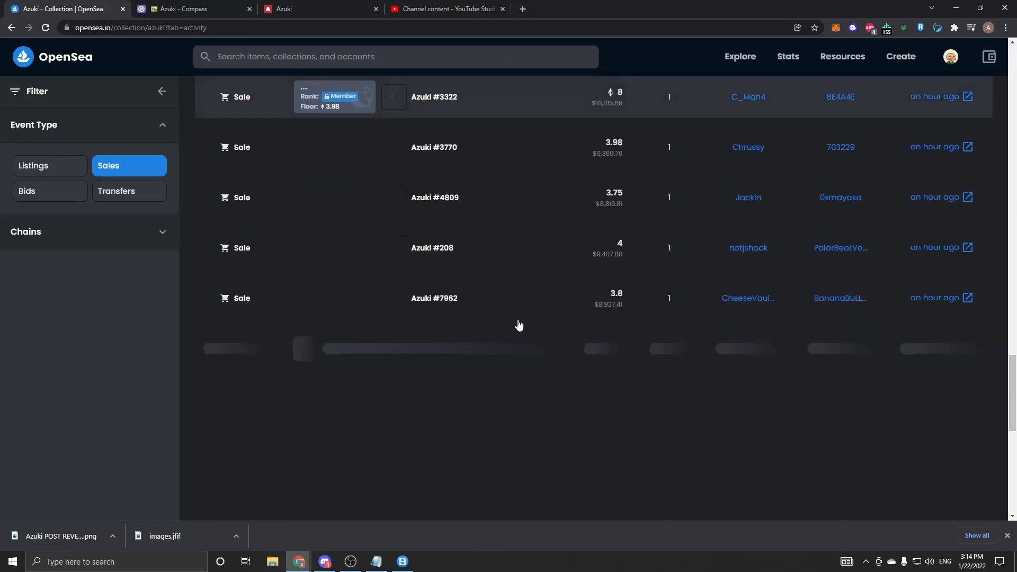
pyautogui.scroll(5, 517, 325)
pyautogui.scroll(5, 522, 325)
pyautogui.scroll(5, 518, 323)
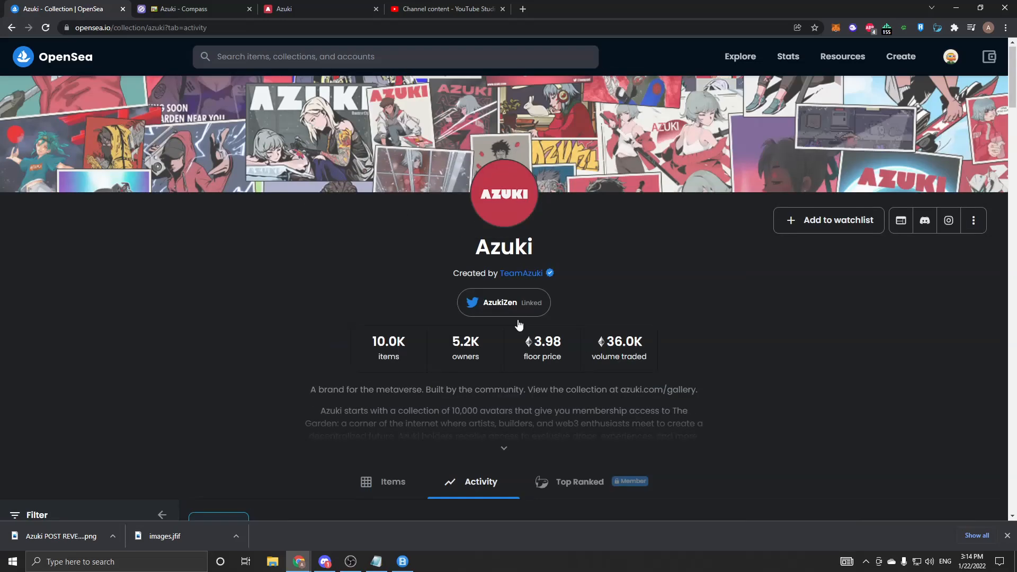
pyautogui.scroll(-2, 511, 355)
pyautogui.scroll(-3, 511, 354)
pyautogui.scroll(2, 451, 366)
pyautogui.scroll(1, 390, 381)
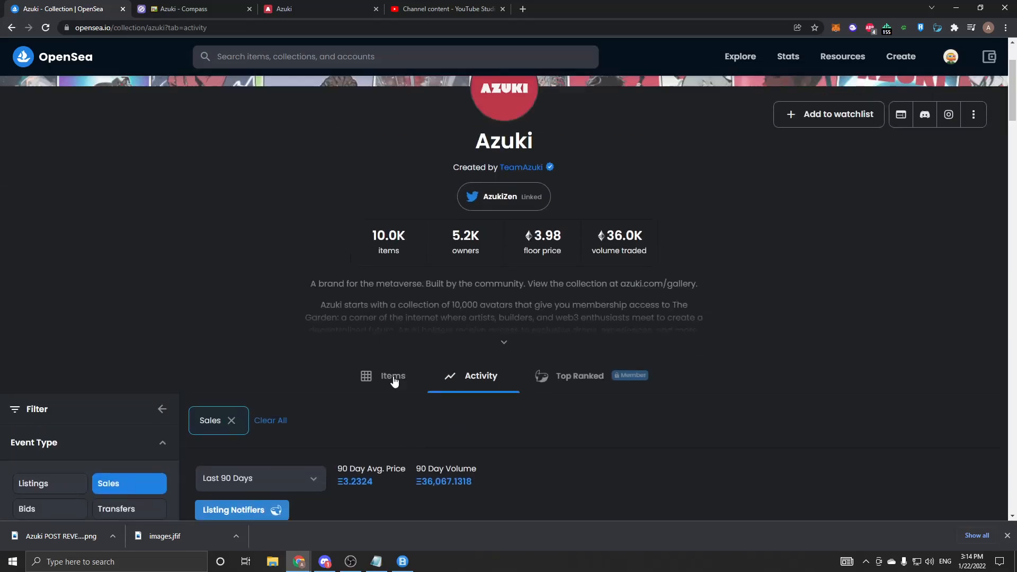
pyautogui.scroll(-1, 396, 280)
# Step: Show Compass's Azuki price and volume chart over 3 days, briefly comparing the 7-day view
pyautogui.click(205, 8)
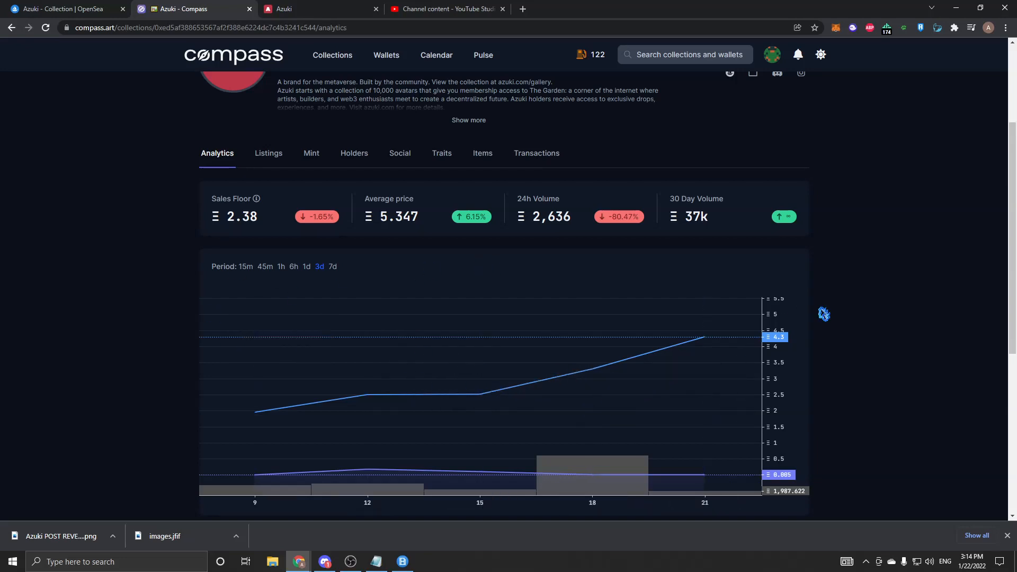
pyautogui.click(319, 270)
pyautogui.scroll(2, 282, 204)
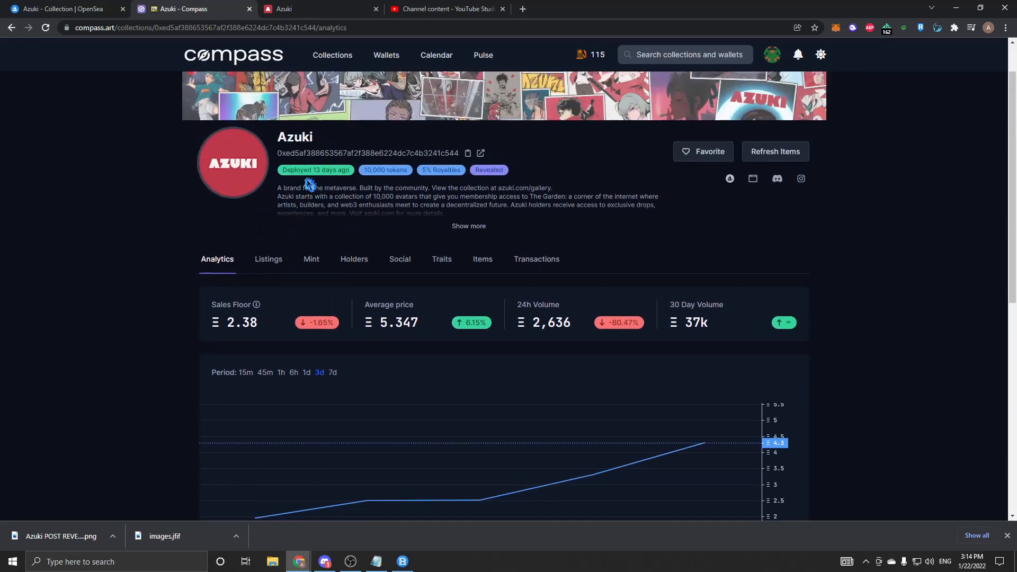
pyautogui.scroll(-2, 362, 326)
pyautogui.click(332, 268)
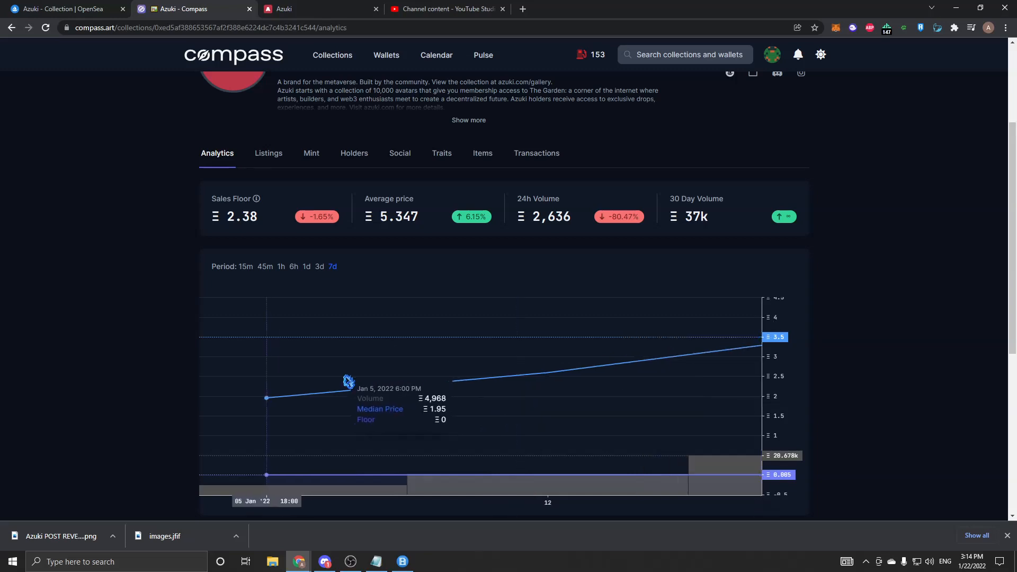
pyautogui.scroll(2, 395, 338)
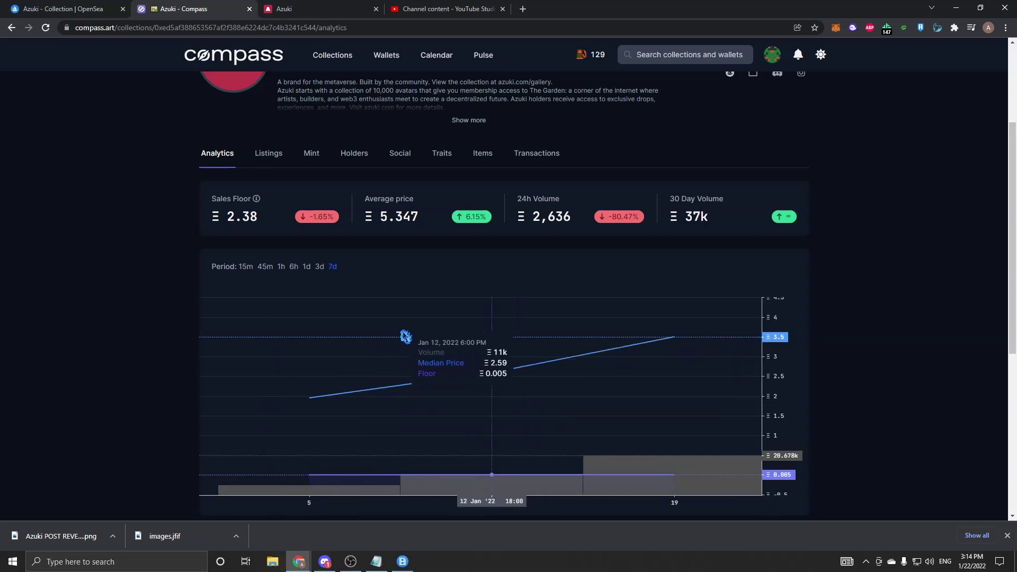
pyautogui.click(320, 269)
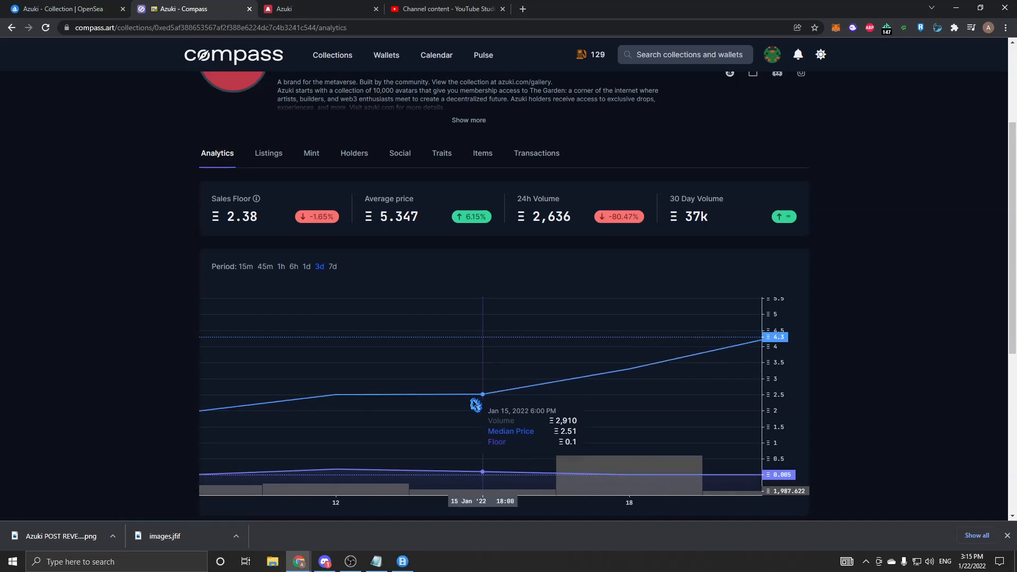
pyautogui.scroll(-1, 477, 403)
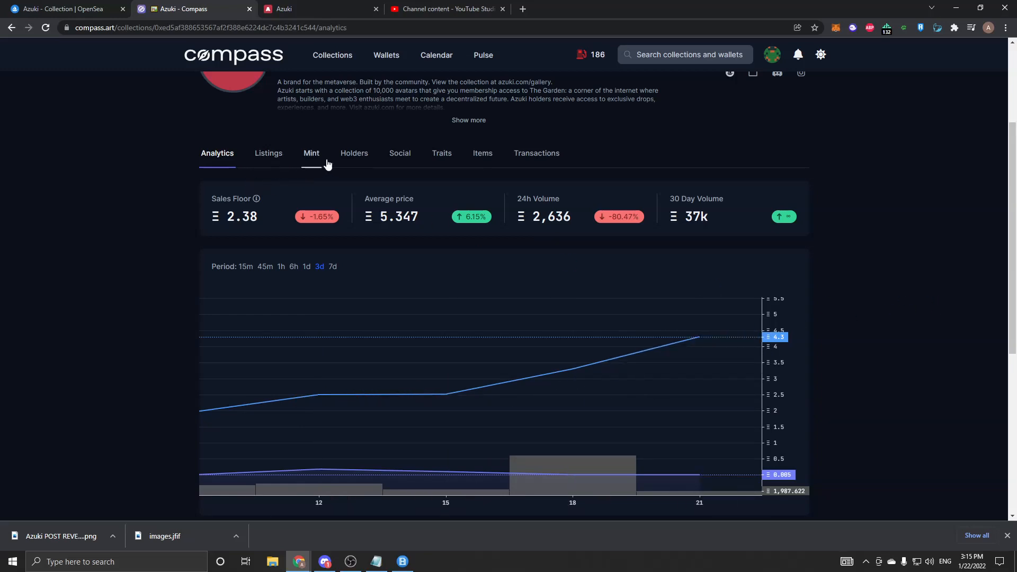
# Step: Show the Holders view with unique wallets, holders over time and largest wallets
pyautogui.click(364, 162)
pyautogui.scroll(-3, 365, 297)
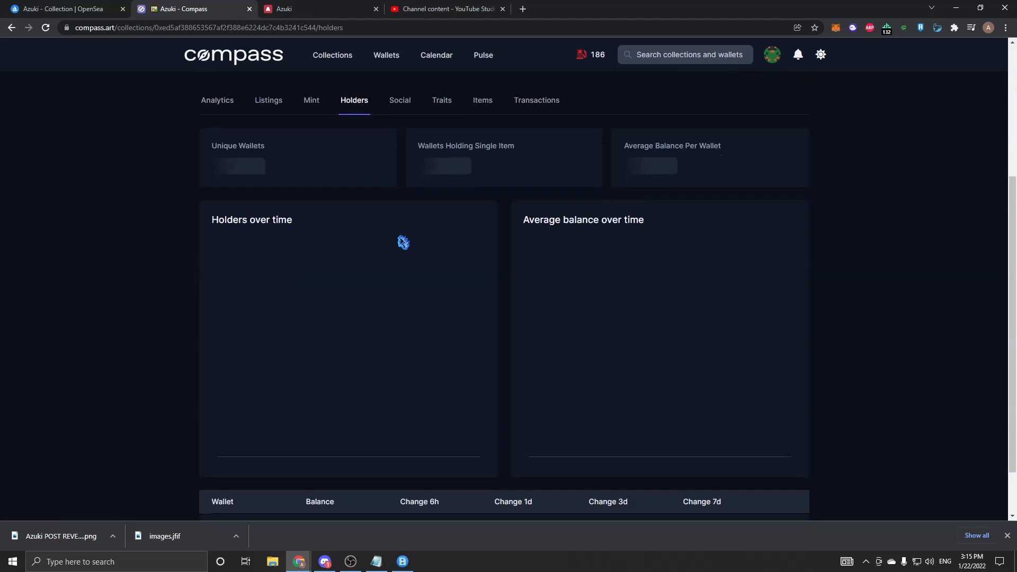
pyautogui.scroll(-1, 373, 226)
pyautogui.scroll(-1, 373, 226)
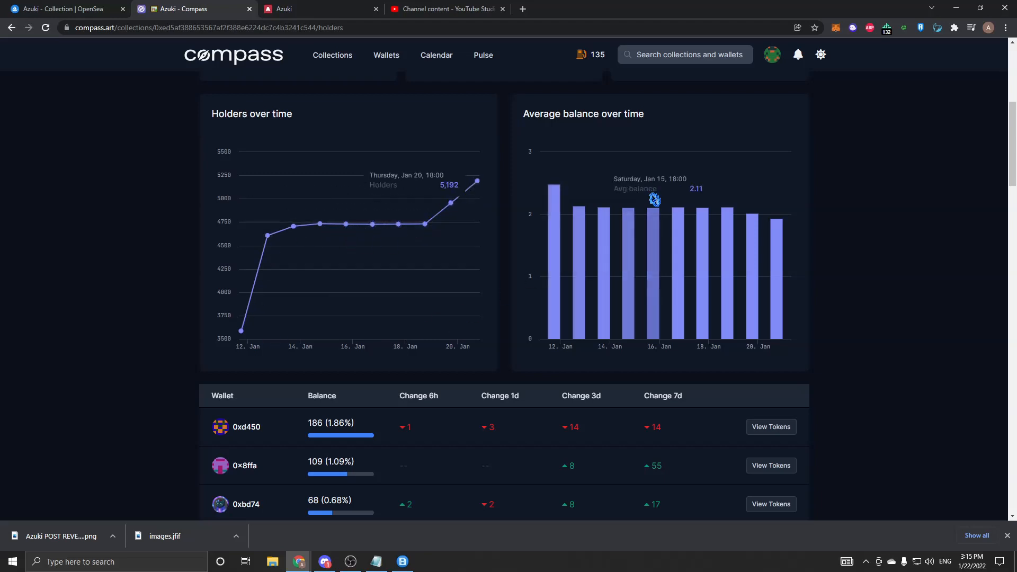
pyautogui.scroll(-2, 587, 178)
pyautogui.scroll(-2, 524, 214)
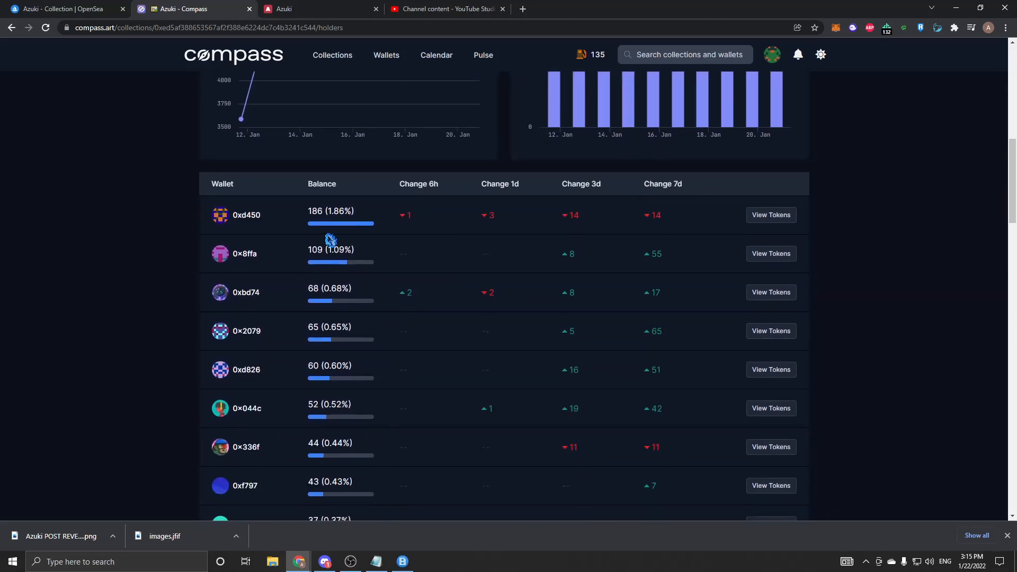
pyautogui.scroll(-1, 337, 235)
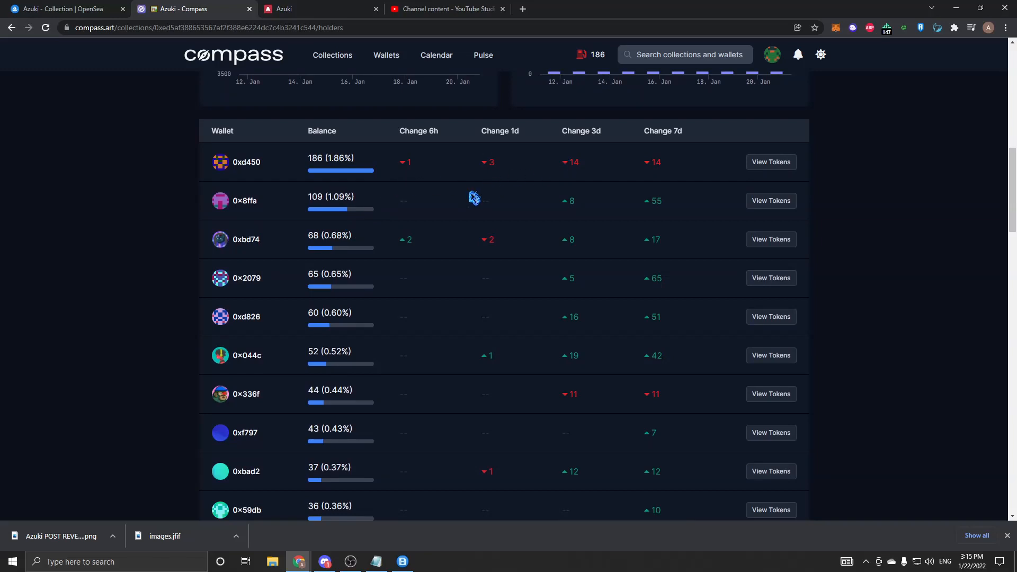
pyautogui.scroll(-2, 473, 198)
pyautogui.scroll(1, 468, 201)
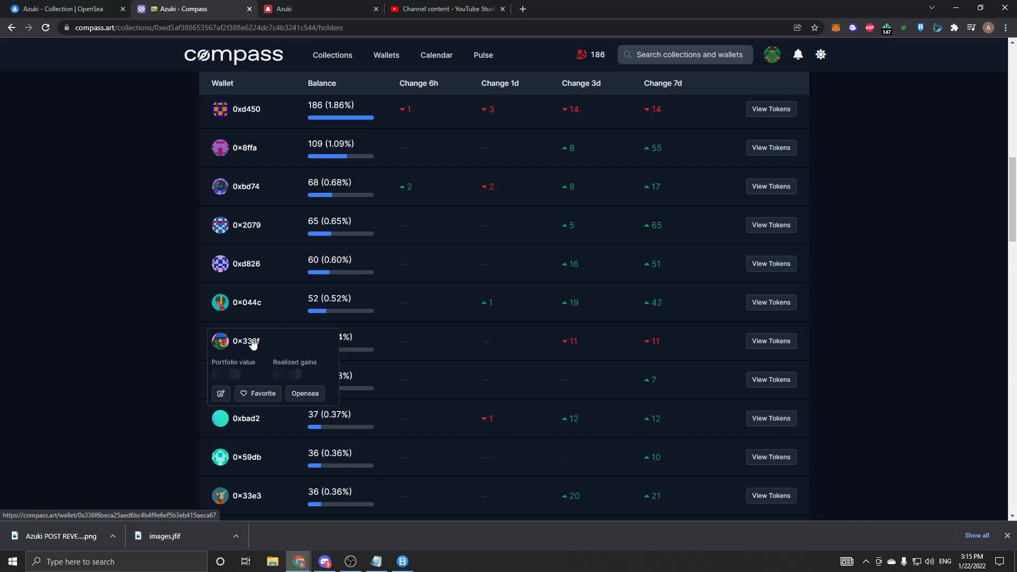
pyautogui.scroll(-4, 231, 334)
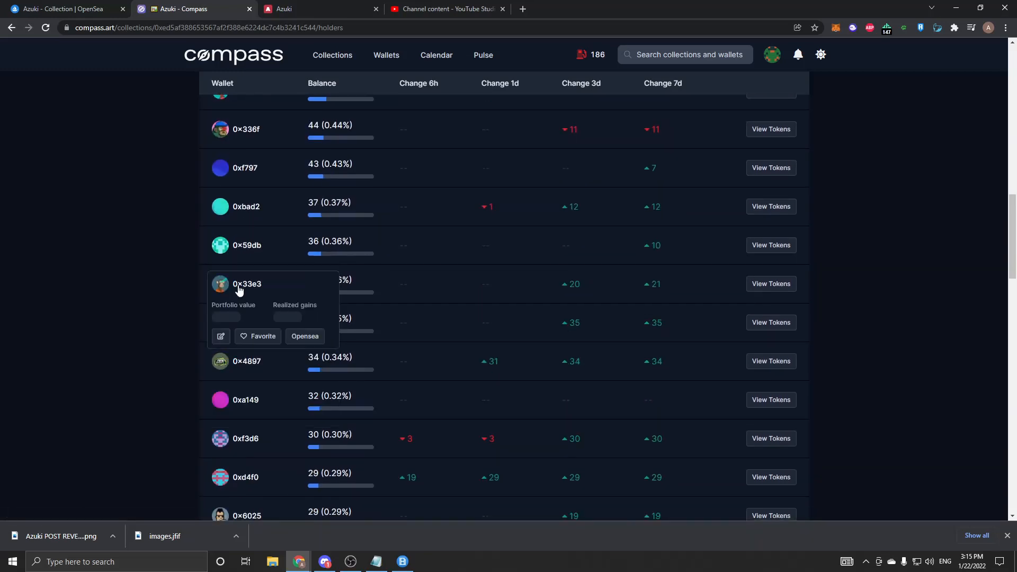
pyautogui.scroll(-2, 260, 306)
pyautogui.scroll(-4, 259, 294)
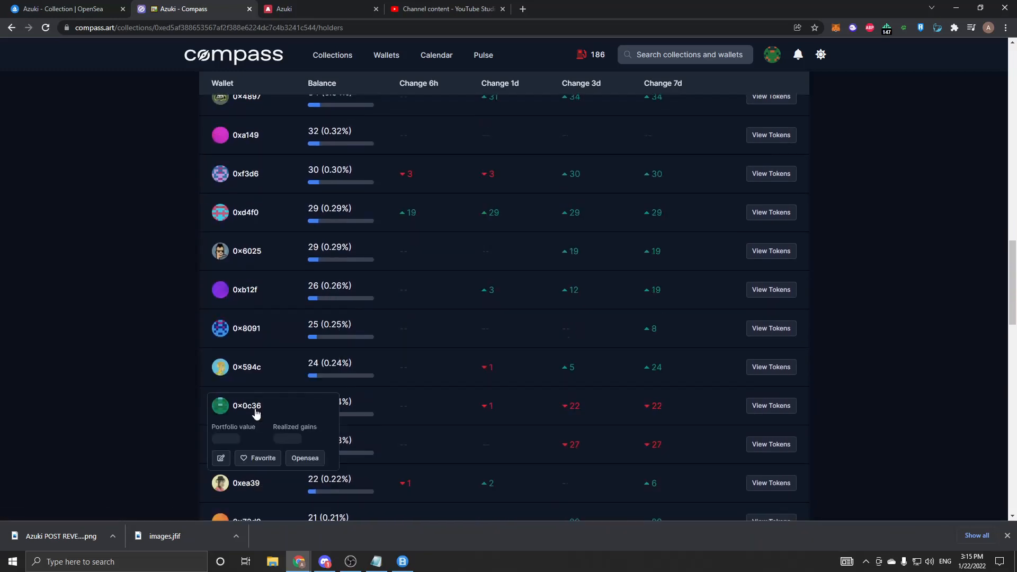
pyautogui.scroll(1, 265, 417)
pyautogui.scroll(2, 258, 234)
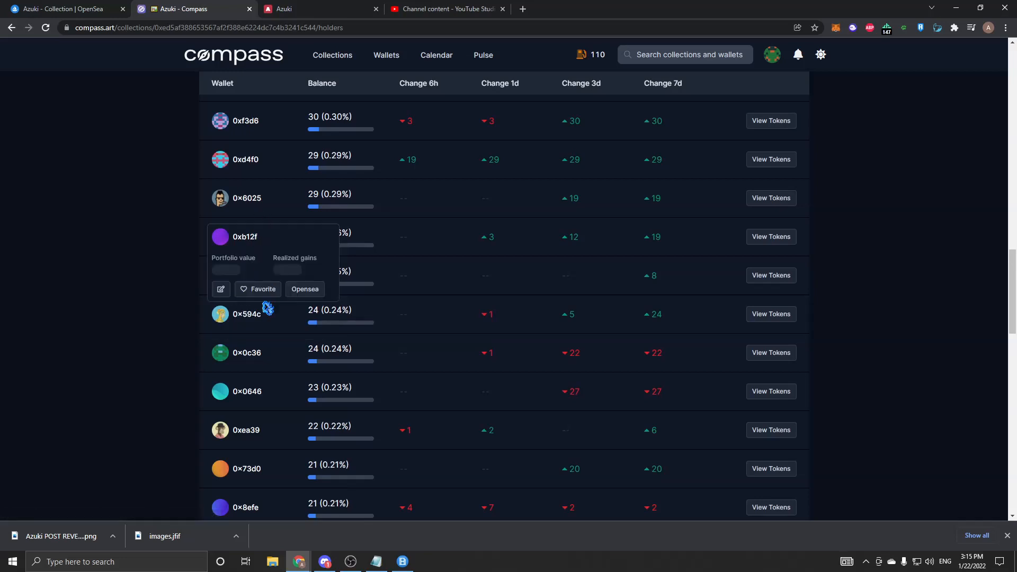
pyautogui.scroll(-3, 268, 309)
pyautogui.scroll(-4, 372, 335)
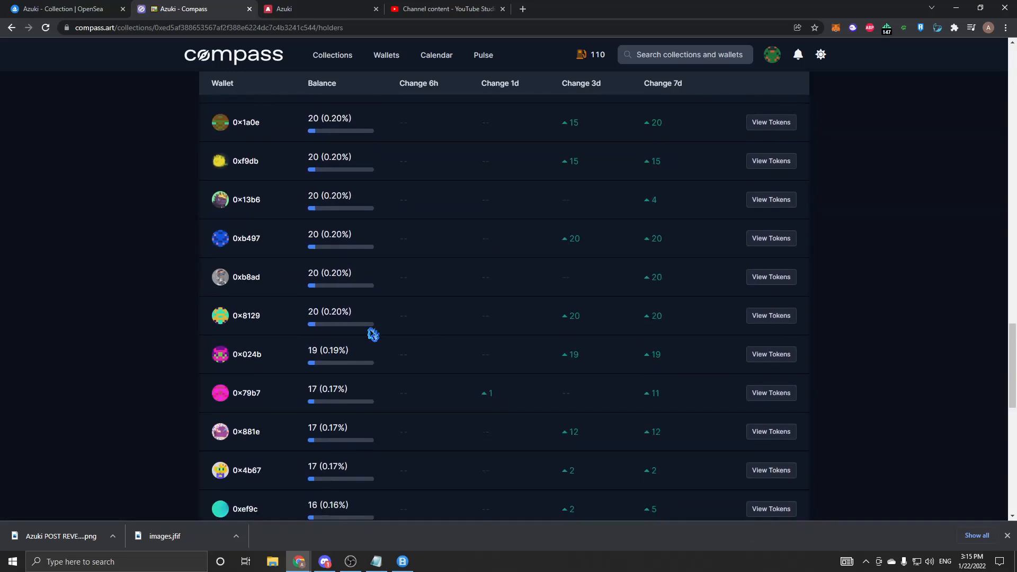
pyautogui.scroll(3, 354, 328)
pyautogui.scroll(5, 355, 329)
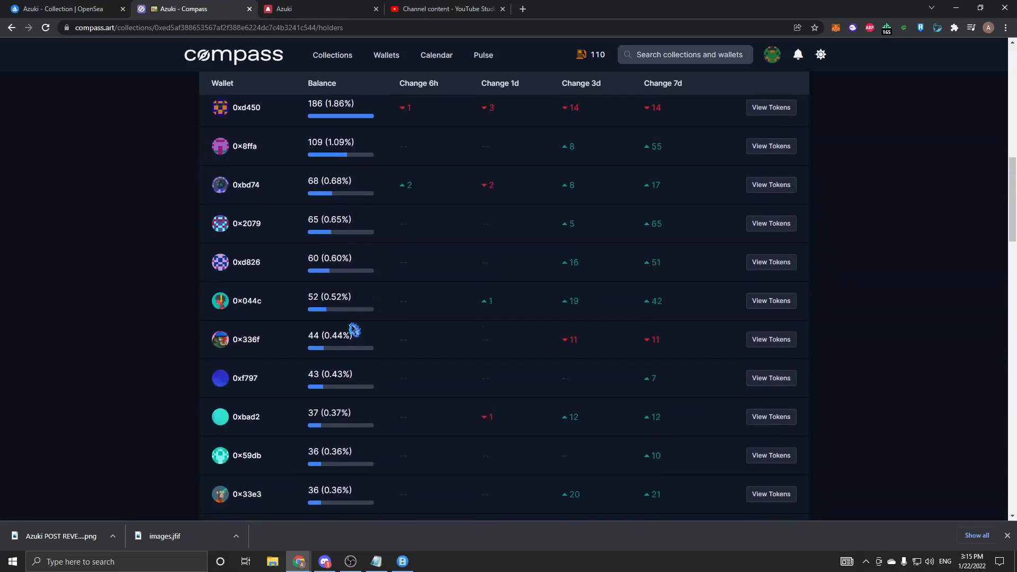
pyautogui.scroll(3, 355, 329)
pyautogui.scroll(1, 355, 329)
pyautogui.scroll(-2, 354, 330)
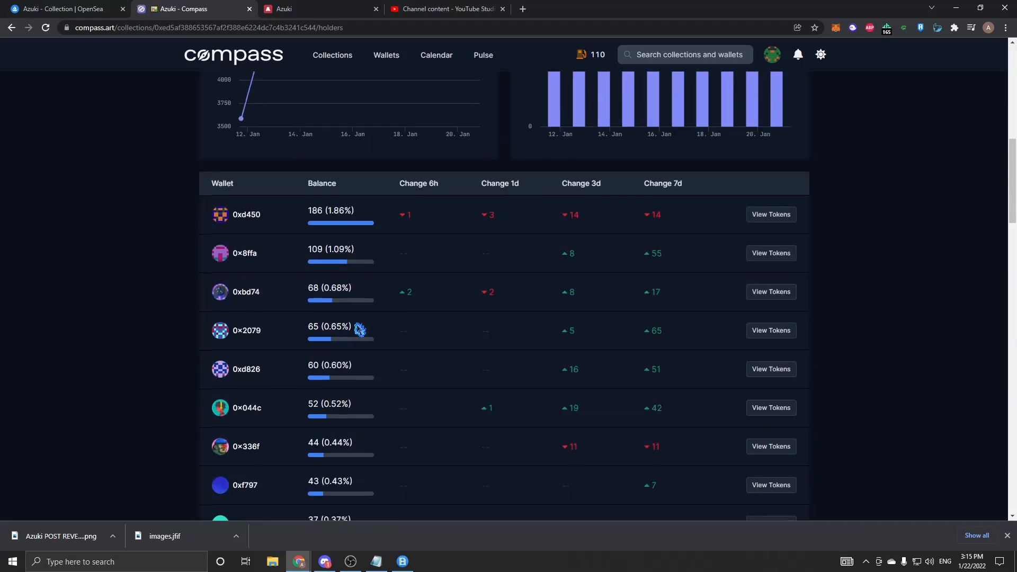
pyautogui.scroll(2, 355, 329)
pyautogui.scroll(2, 354, 329)
pyautogui.scroll(1, 440, 347)
pyautogui.scroll(2, 450, 341)
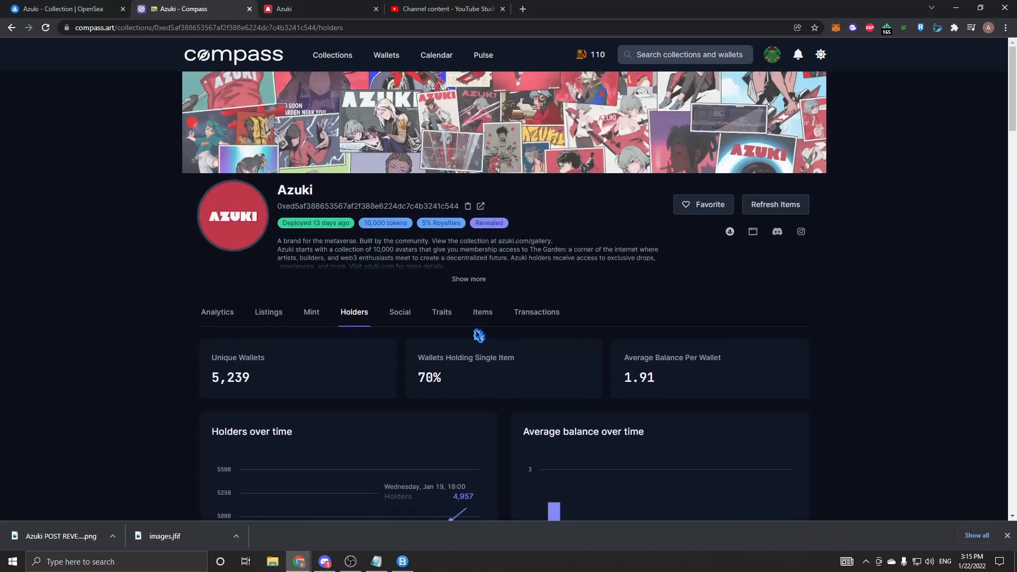
pyautogui.scroll(-1, 452, 352)
pyautogui.scroll(-2, 454, 333)
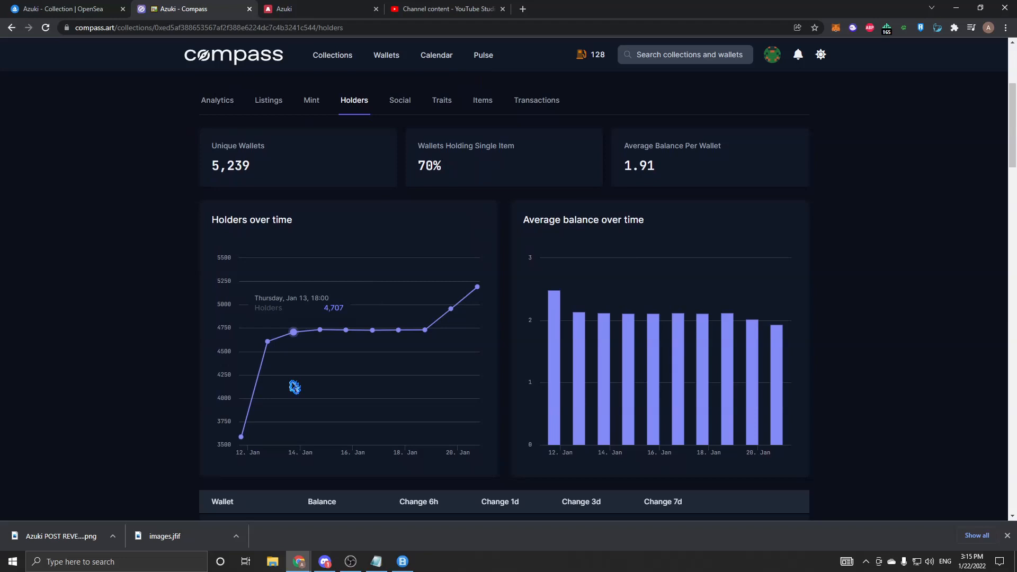
pyautogui.scroll(2, 394, 260)
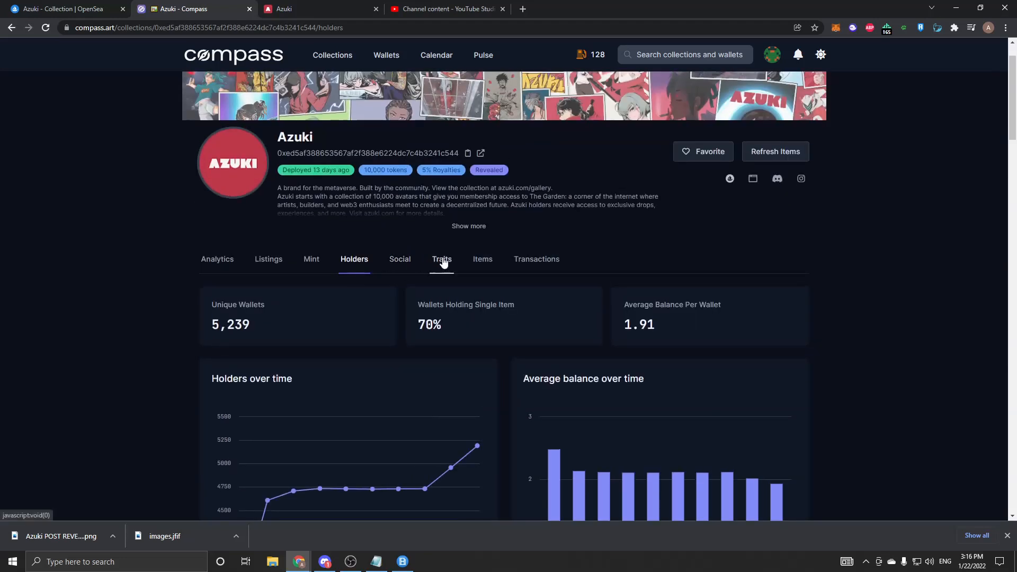
# Step: Browse the rarity-ranked Items view, then switch to the Azuki website's mindmap page
pyautogui.click(480, 260)
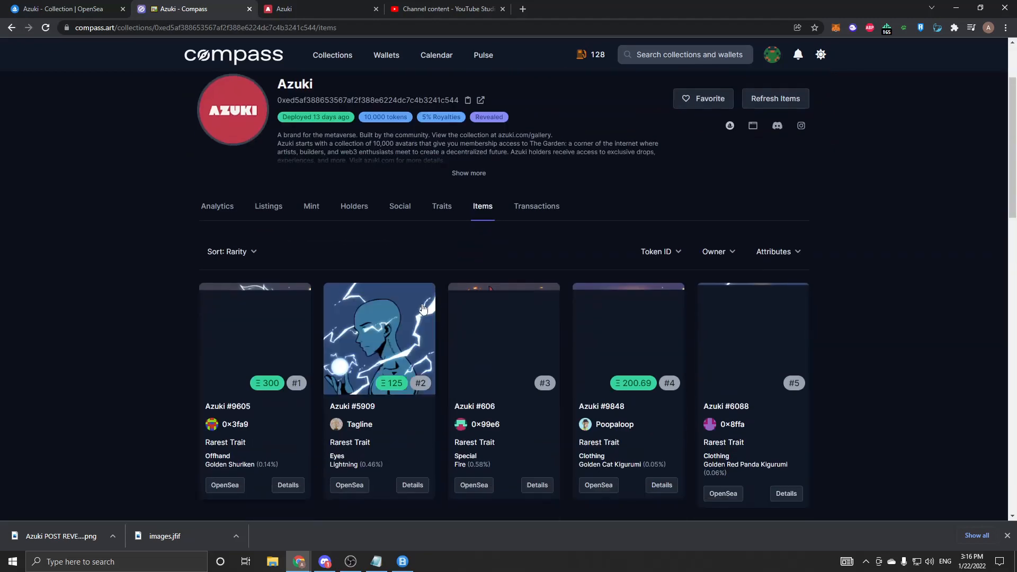
pyautogui.scroll(-3, 226, 312)
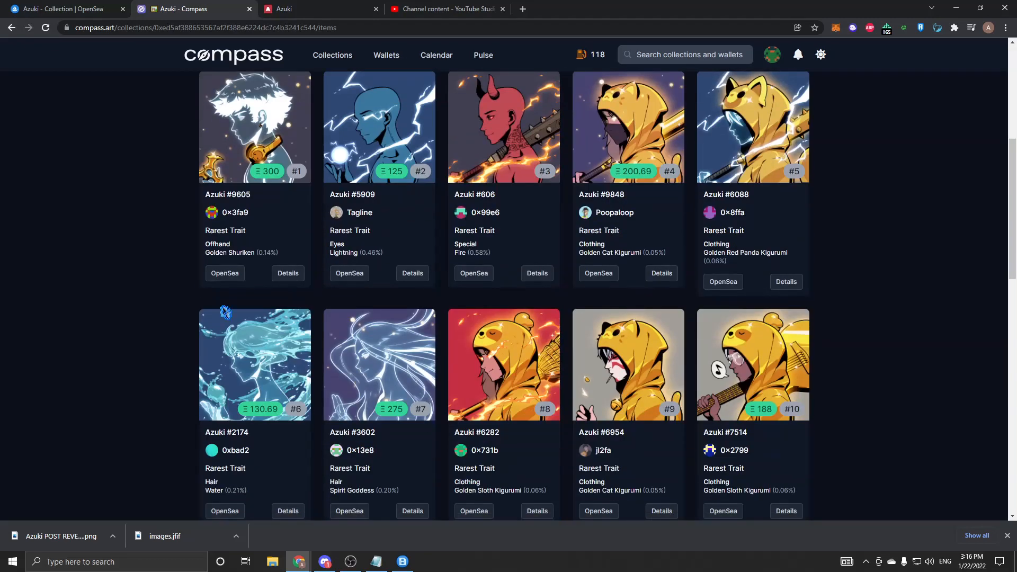
pyautogui.scroll(-3, 456, 327)
pyautogui.scroll(-4, 366, 298)
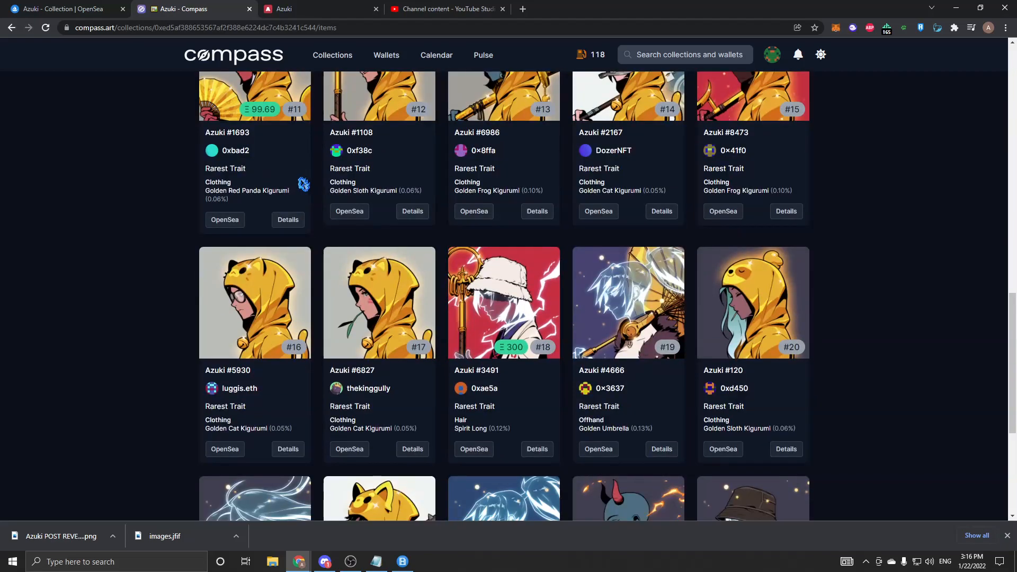
pyautogui.scroll(3, 302, 183)
pyautogui.scroll(5, 324, 141)
pyautogui.click(315, 9)
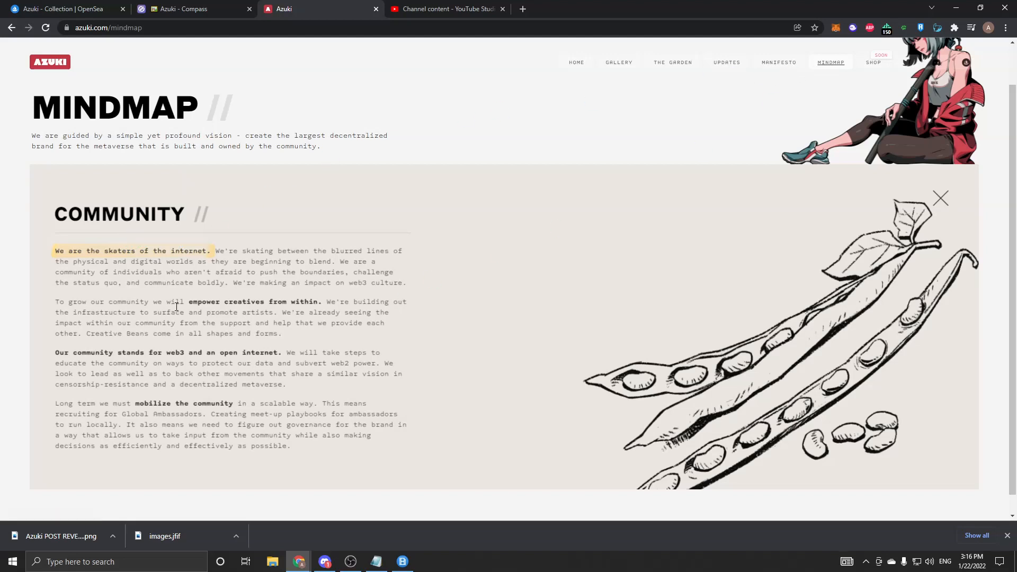
# Step: From the Azuki home page, read the Vision & Values entry on the Mindmap
pyautogui.click(12, 28)
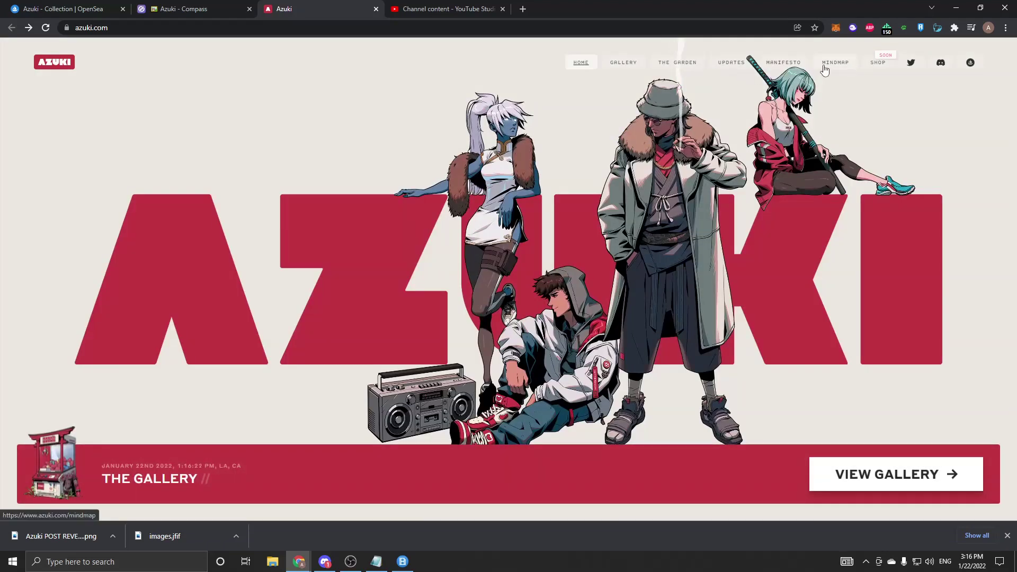
pyautogui.click(824, 68)
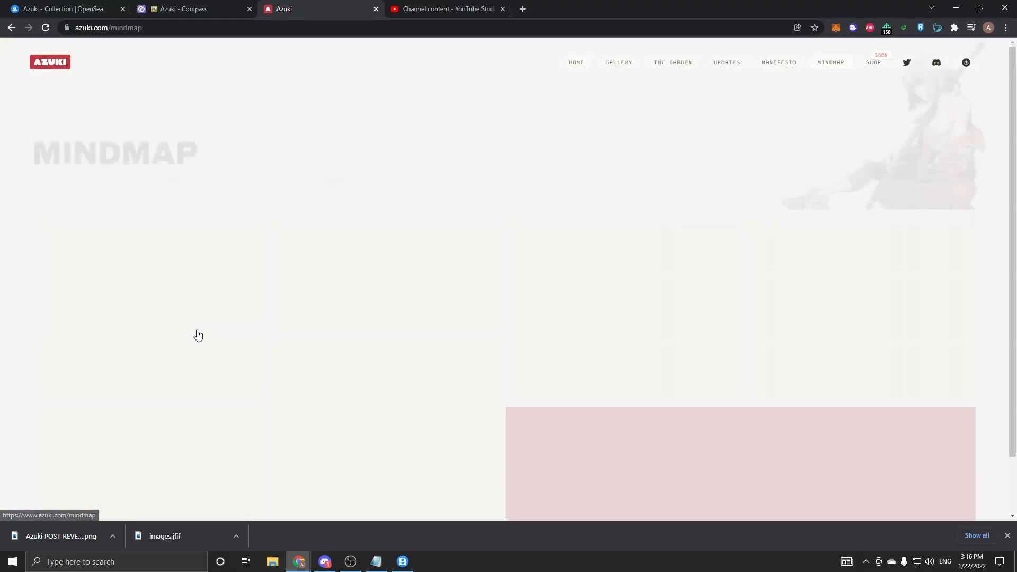
pyautogui.click(162, 286)
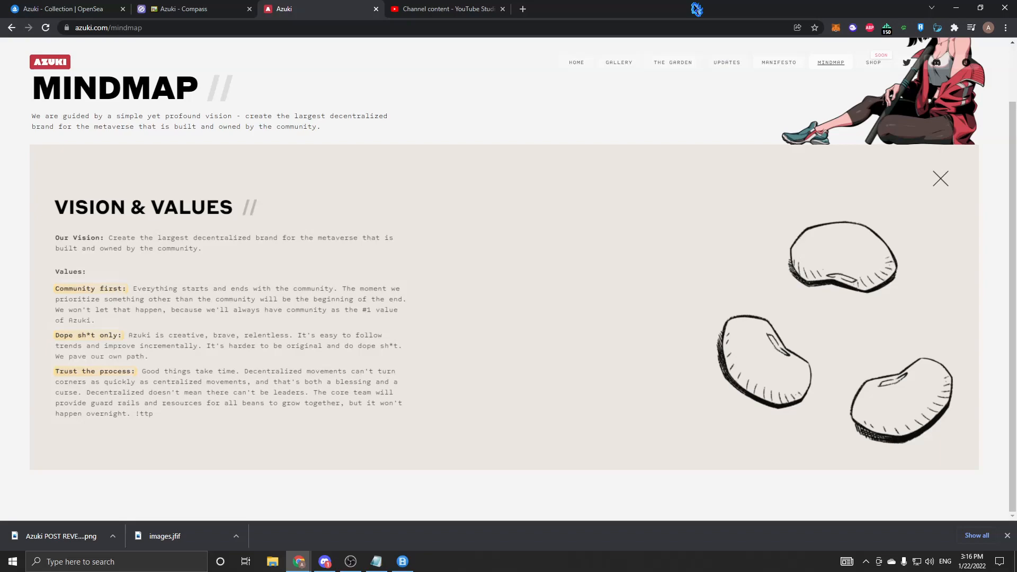
pyautogui.click(949, 179)
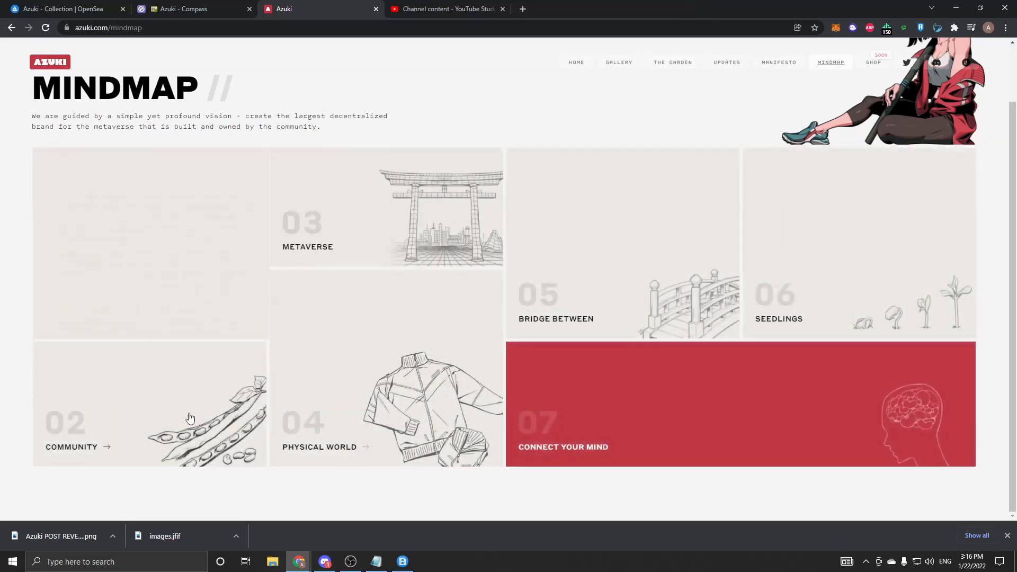
# Step: Read the Community mindmap entry, then return to the Compass items page
pyautogui.click(200, 374)
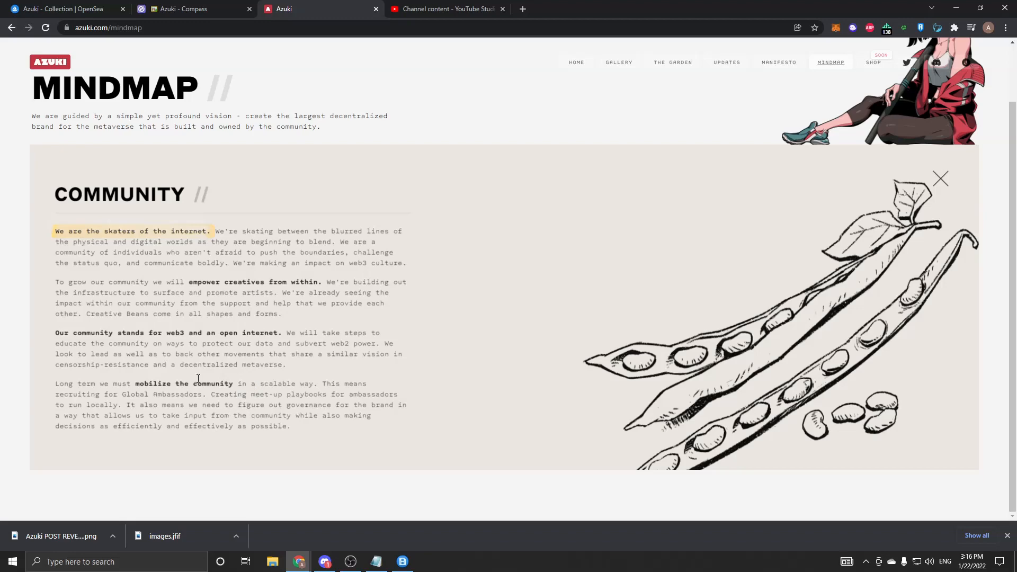
pyautogui.scroll(1, 198, 378)
pyautogui.scroll(-1, 297, 354)
pyautogui.scroll(1, 636, 340)
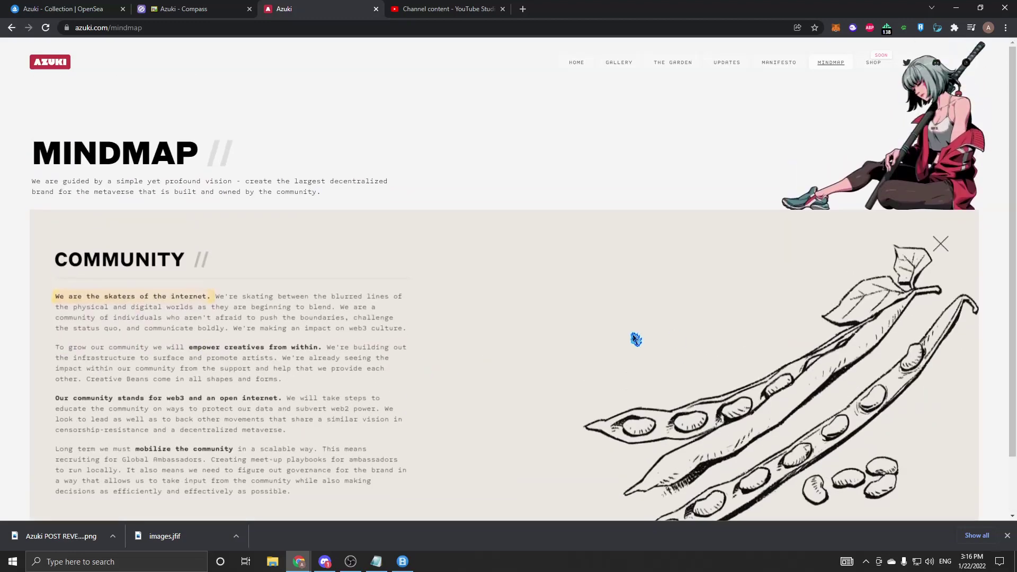
pyautogui.click(946, 249)
pyautogui.scroll(-1, 445, 311)
pyautogui.scroll(1, 482, 353)
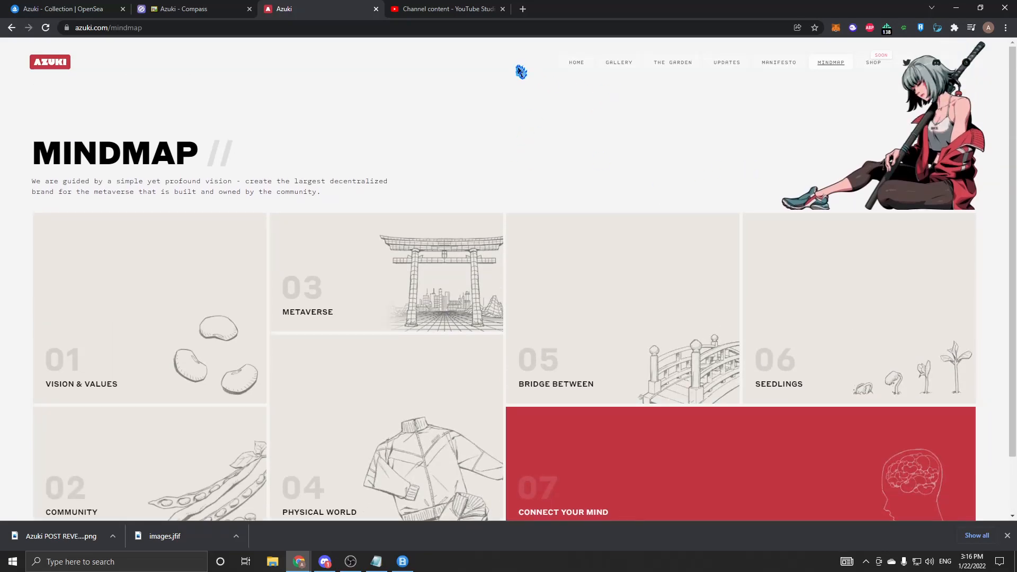
pyautogui.hotkey('ctrl', 'shift', 'Tab')
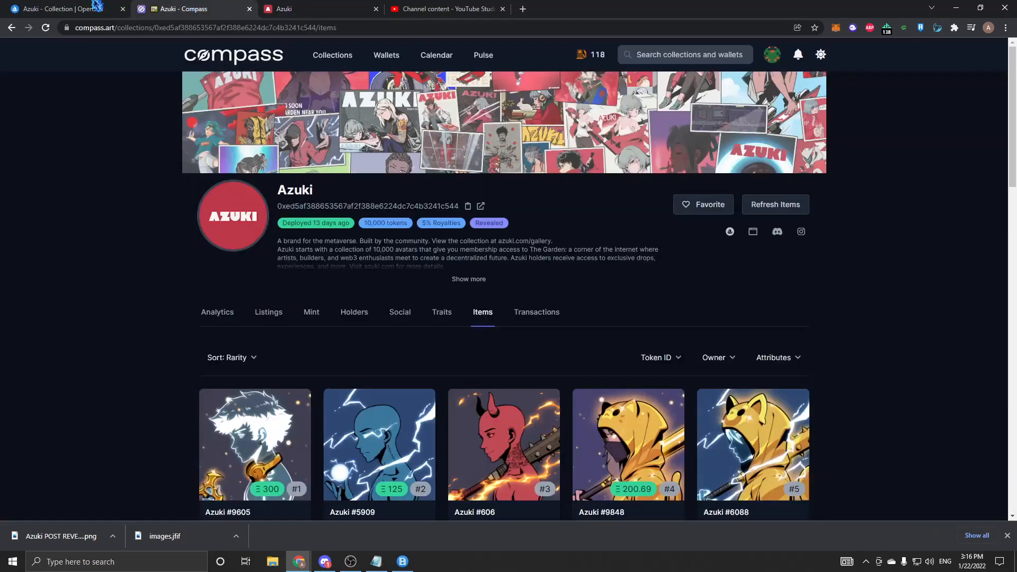
# Step: Return to OpenSea's Azuki collection page with 10,000 items, 3.98 ETH floor and 36K volume
pyautogui.hotkey('ctrl', 'shift', 'Tab')
pyautogui.scroll(2, 238, 154)
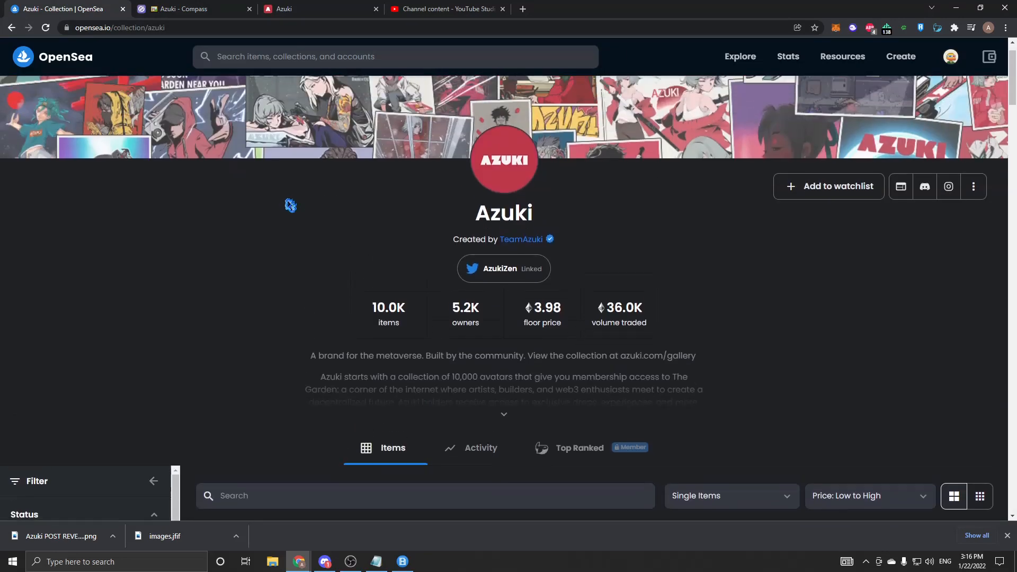
pyautogui.scroll(-2, 301, 204)
pyautogui.scroll(2, 291, 202)
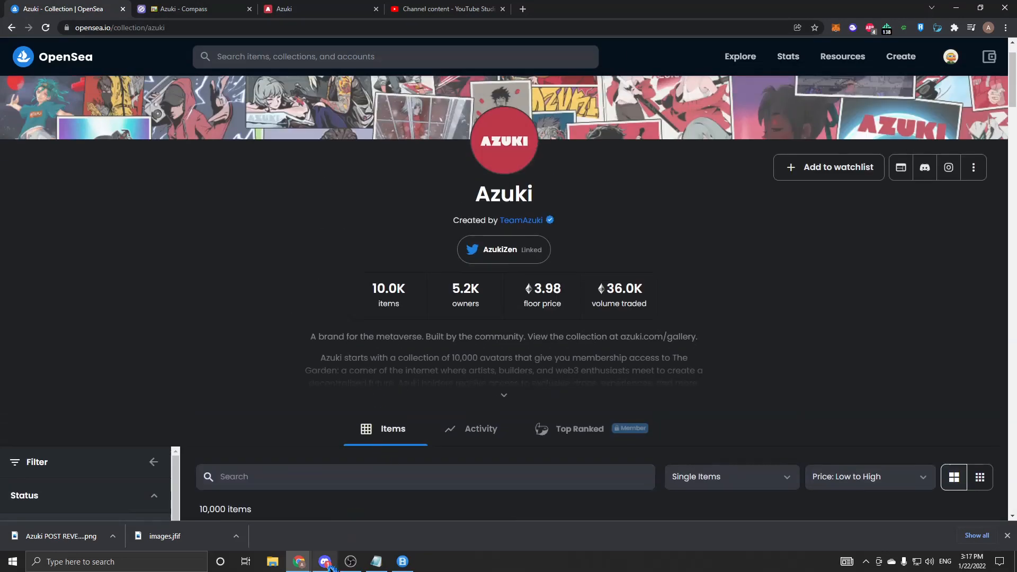